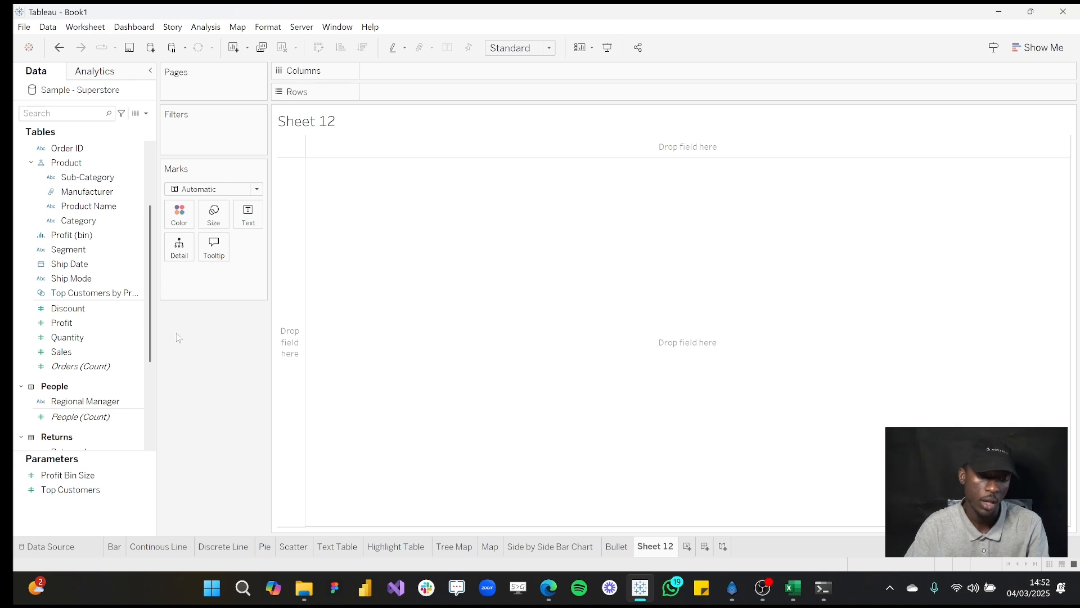
{"action": "left_click", "coordinate": [86, 352]}
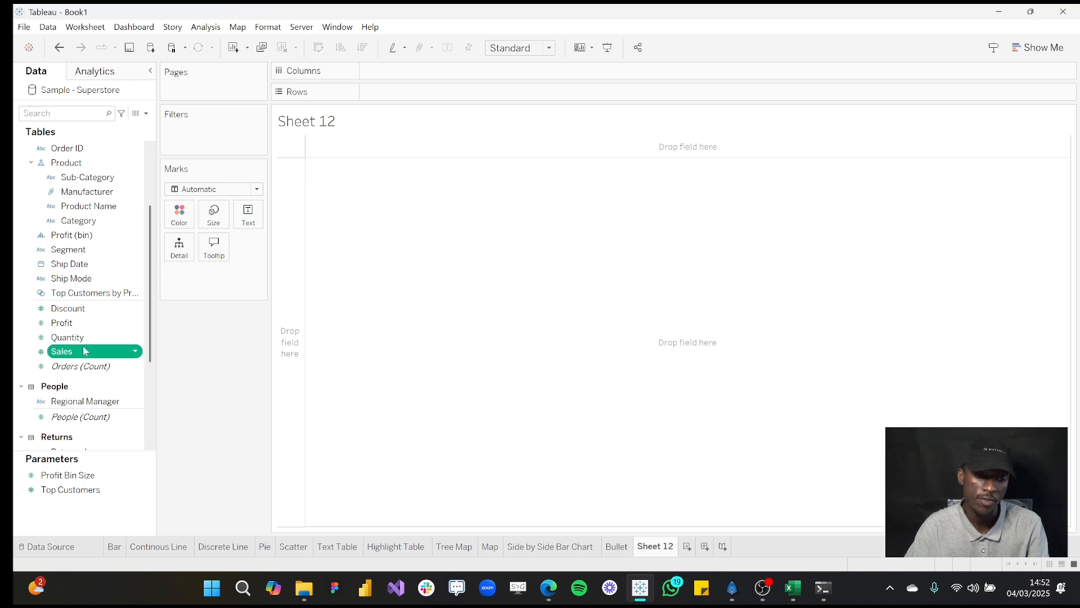
{"action": "left_click", "coordinate": [65, 323], "text": "ctrl"}
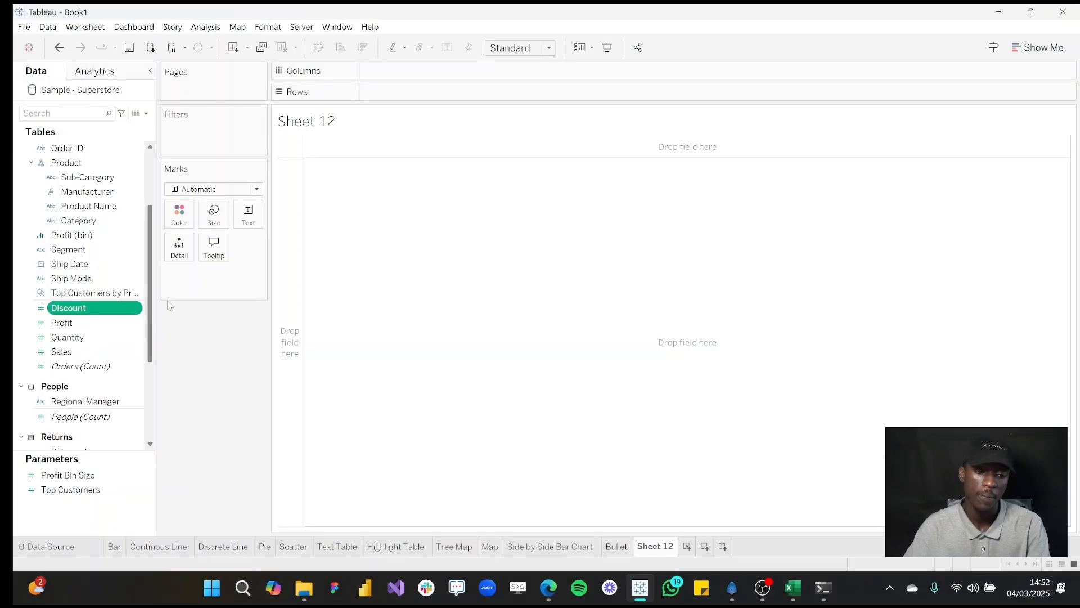
{"action": "left_click", "coordinate": [206, 28]}
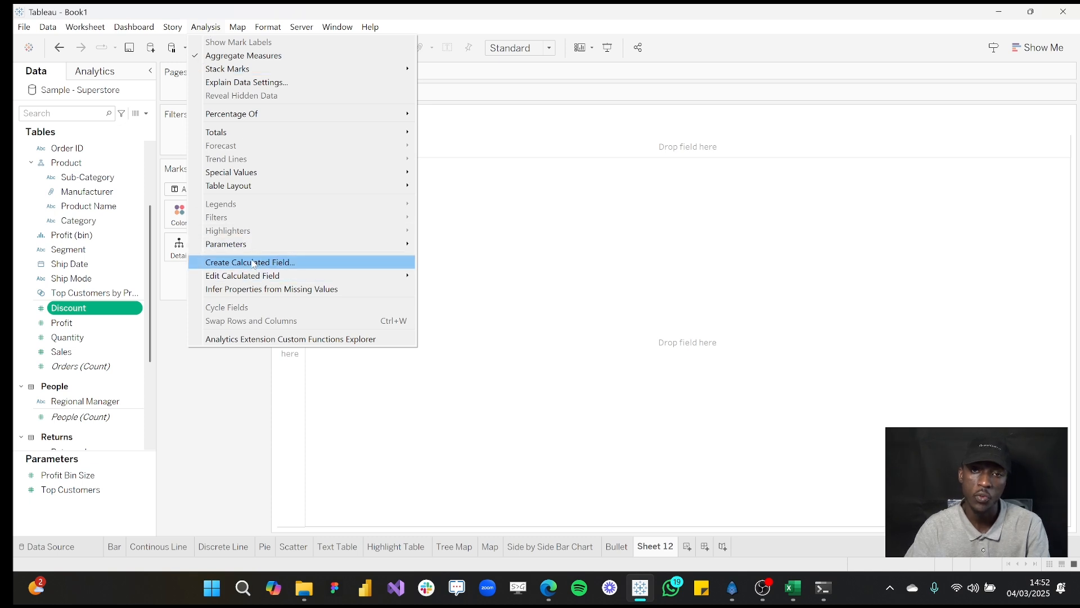
{"action": "left_click", "coordinate": [174, 363]}
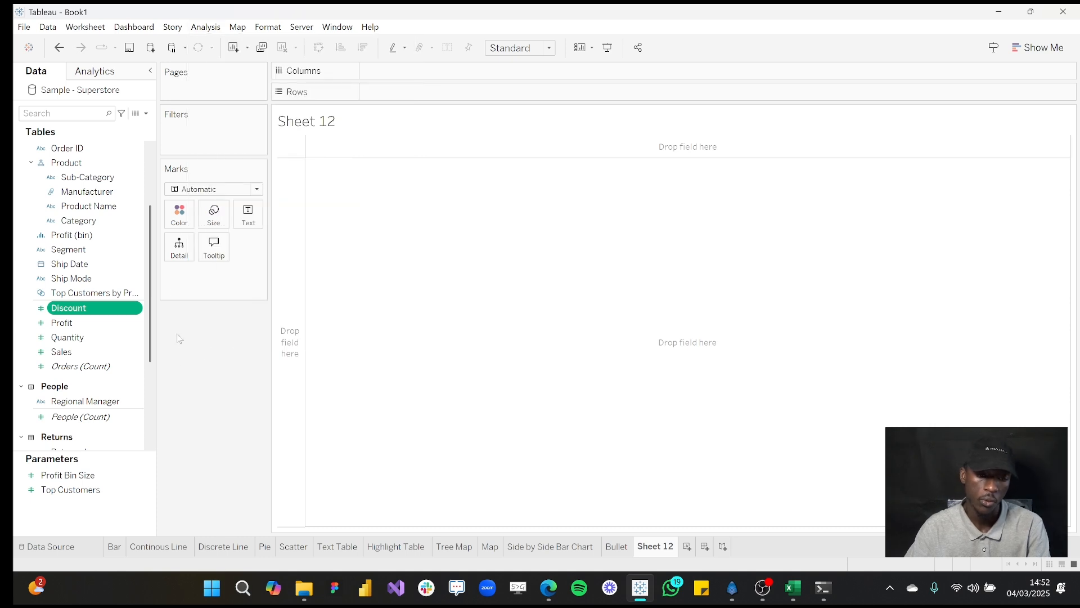
- Create a new calculated field and name it Profit Ratio
{"action": "left_click", "coordinate": [147, 114]}
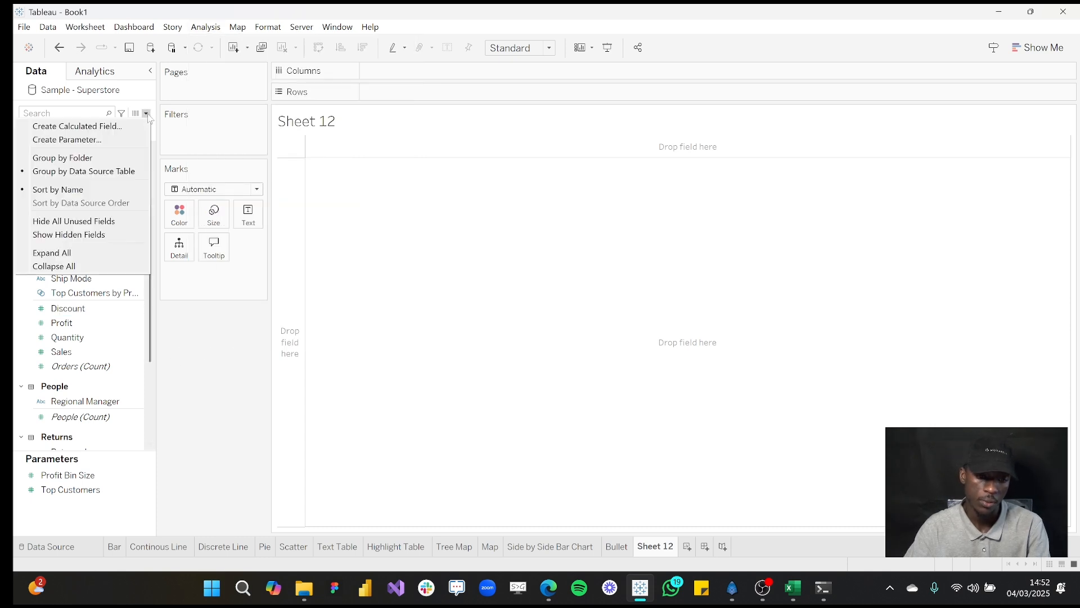
{"action": "left_click", "coordinate": [109, 128]}
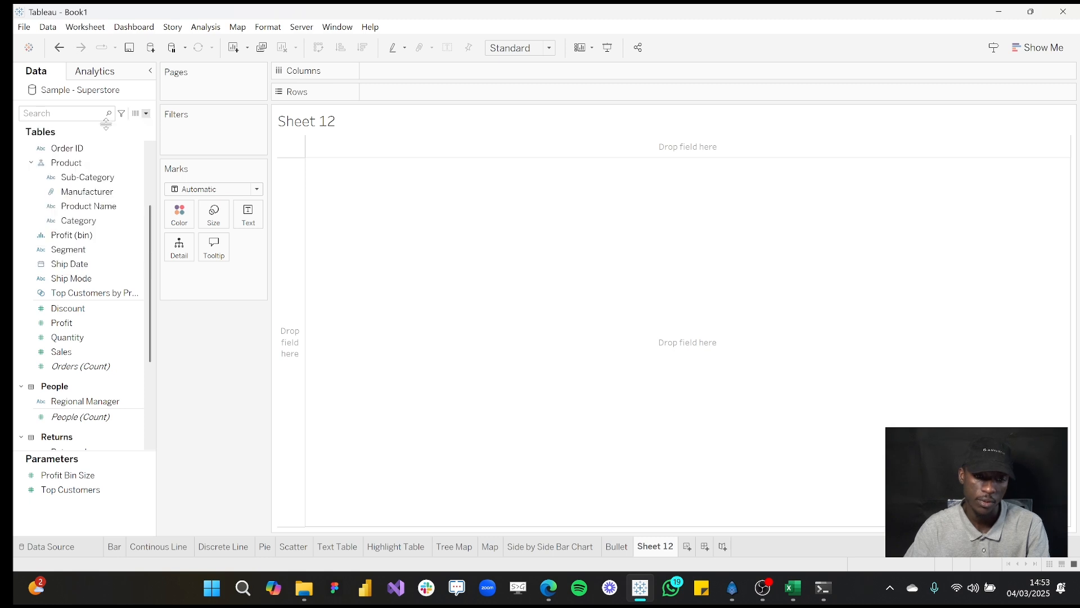
{"action": "left_click_drag", "start_coordinate": [502, 209], "coordinate": [548, 204]}
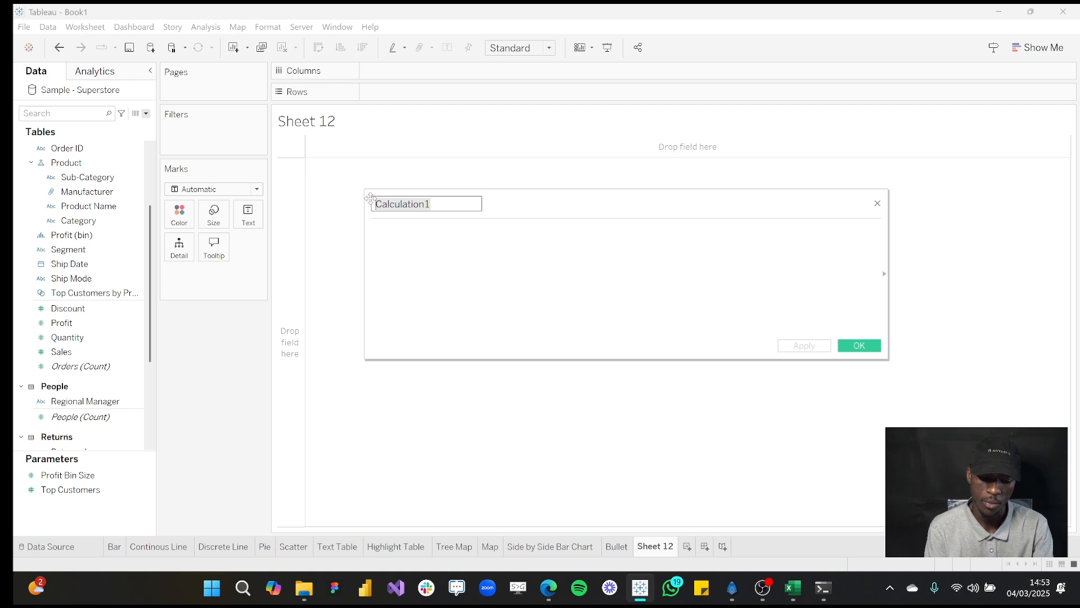
{"action": "type", "text": "Profit Ratio"}
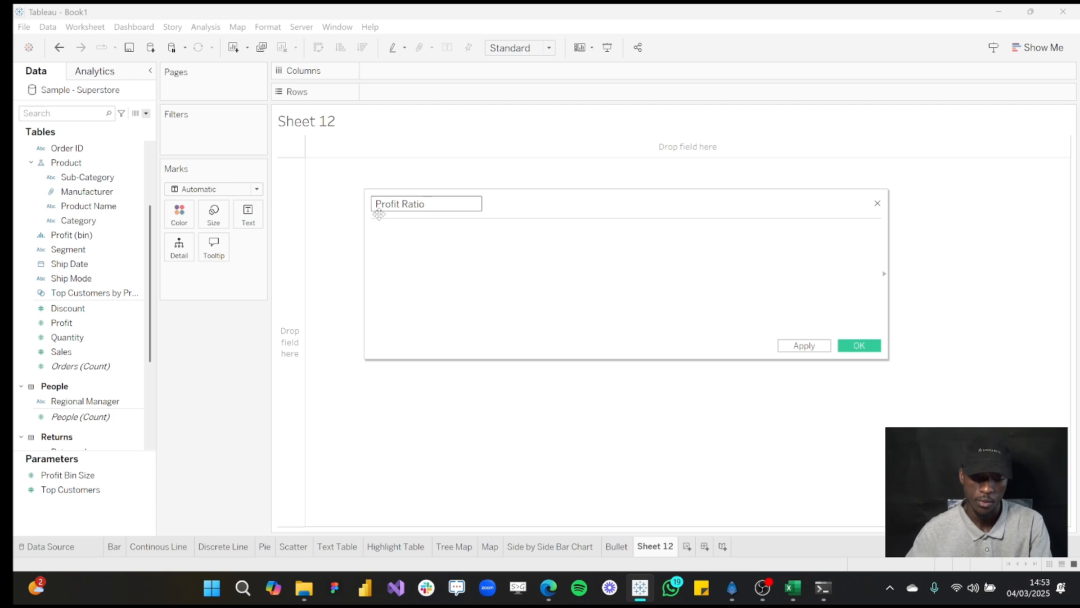
- Enter the formula [Profit]/[Sales] for the Profit Ratio field and save the calculation
{"action": "left_click", "coordinate": [374, 231]}
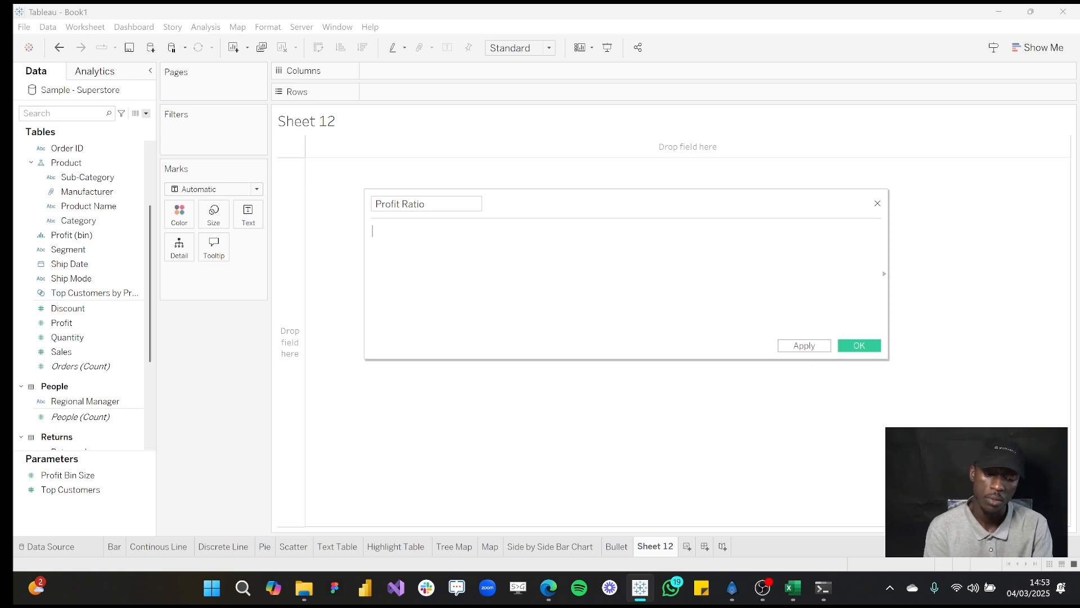
{"action": "type", "text": "p"}
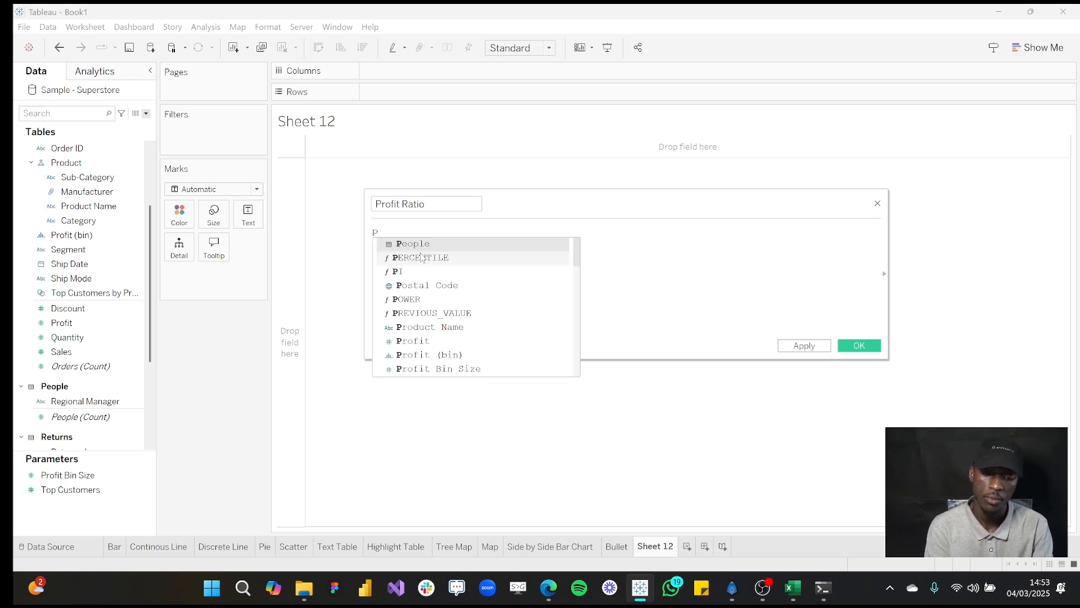
{"action": "type", "text": "rofi"}
{"action": "key", "text": "Return"}
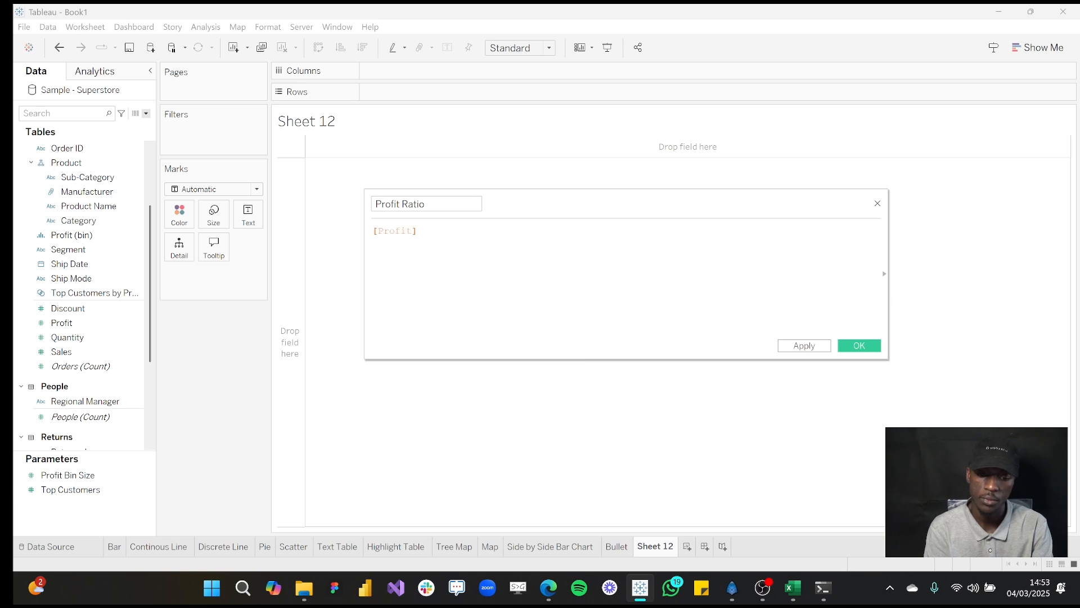
{"action": "type", "text": "/sal"}
{"action": "key", "text": "Return"}
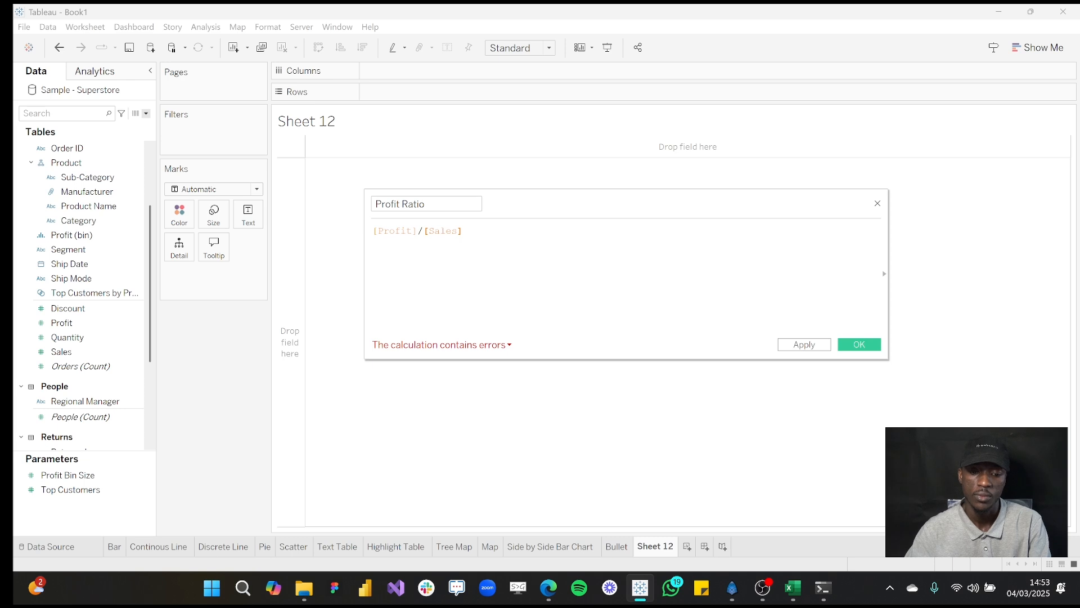
{"action": "left_click_drag", "start_coordinate": [549, 201], "coordinate": [484, 194]}
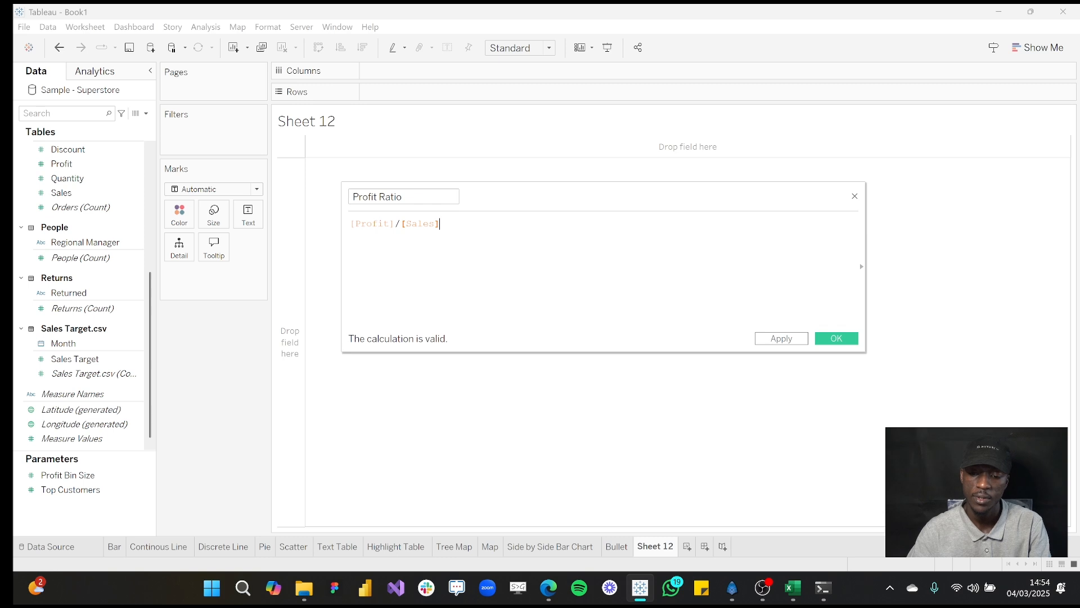
{"action": "left_click", "coordinate": [837, 341]}
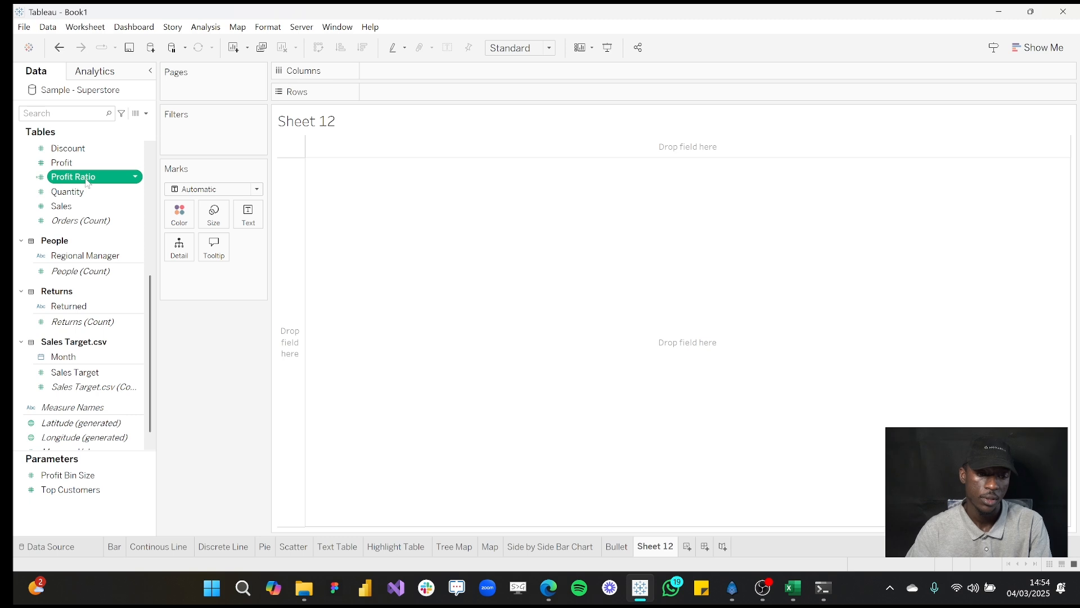
- Build a text table with Category on rows and Profit Ratio as the text value, slightly increasing the row height
{"action": "scroll", "coordinate": [86, 183], "scroll_direction": "up", "scroll_amount": 5}
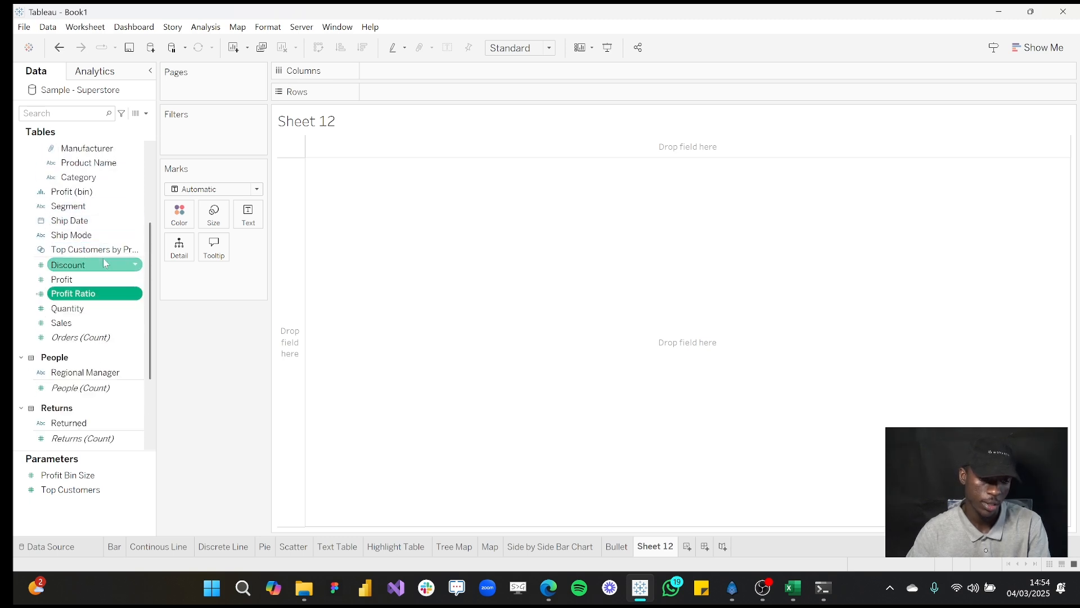
{"action": "scroll", "coordinate": [84, 259], "scroll_direction": "up", "scroll_amount": 4}
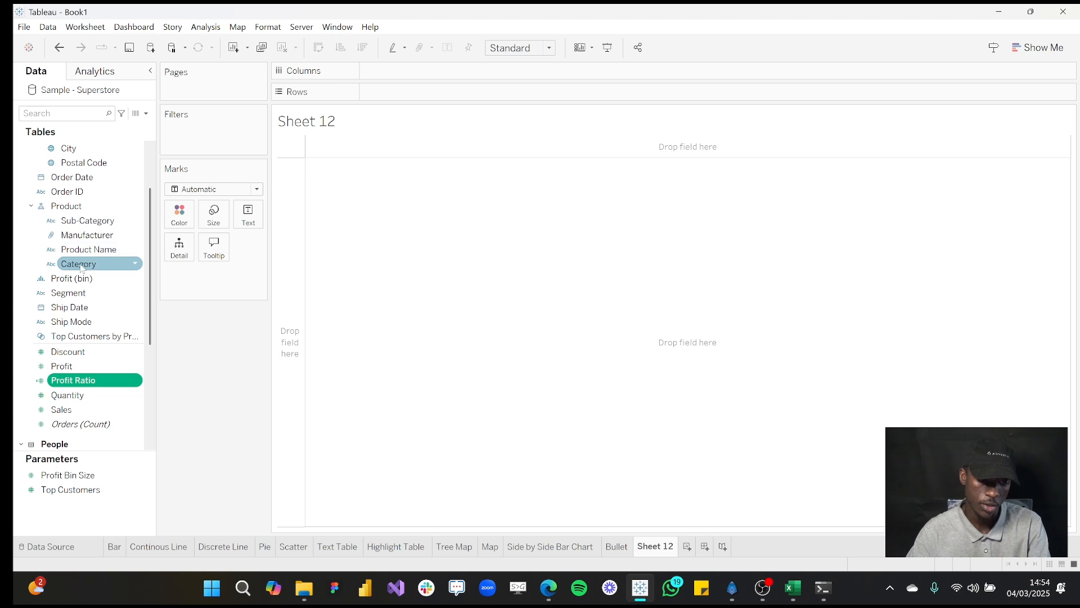
{"action": "left_click_drag", "start_coordinate": [81, 267], "coordinate": [434, 91]}
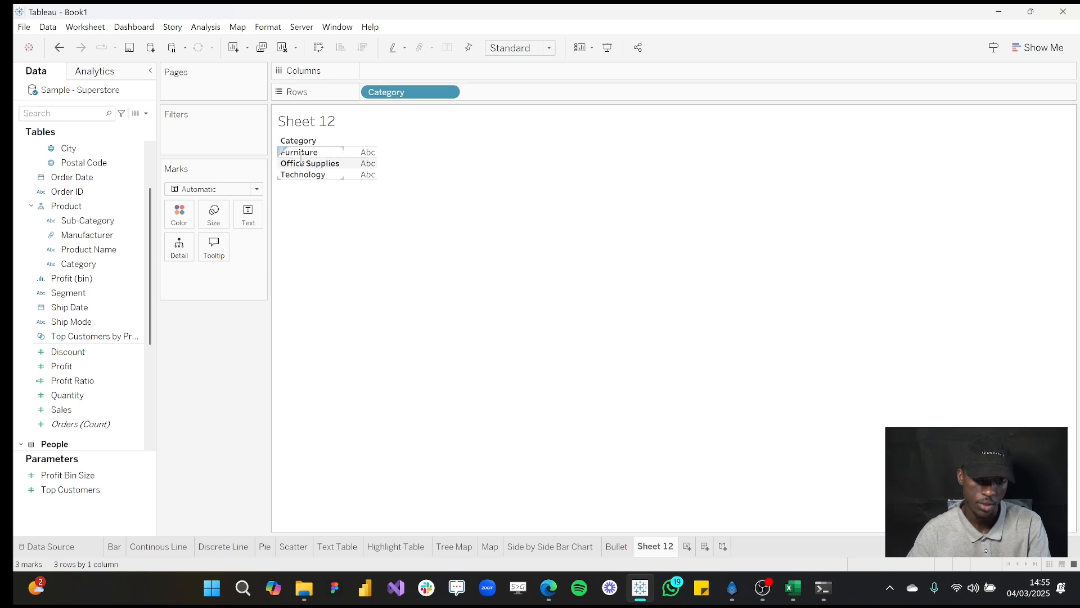
{"action": "left_click_drag", "start_coordinate": [301, 163], "coordinate": [301, 170]}
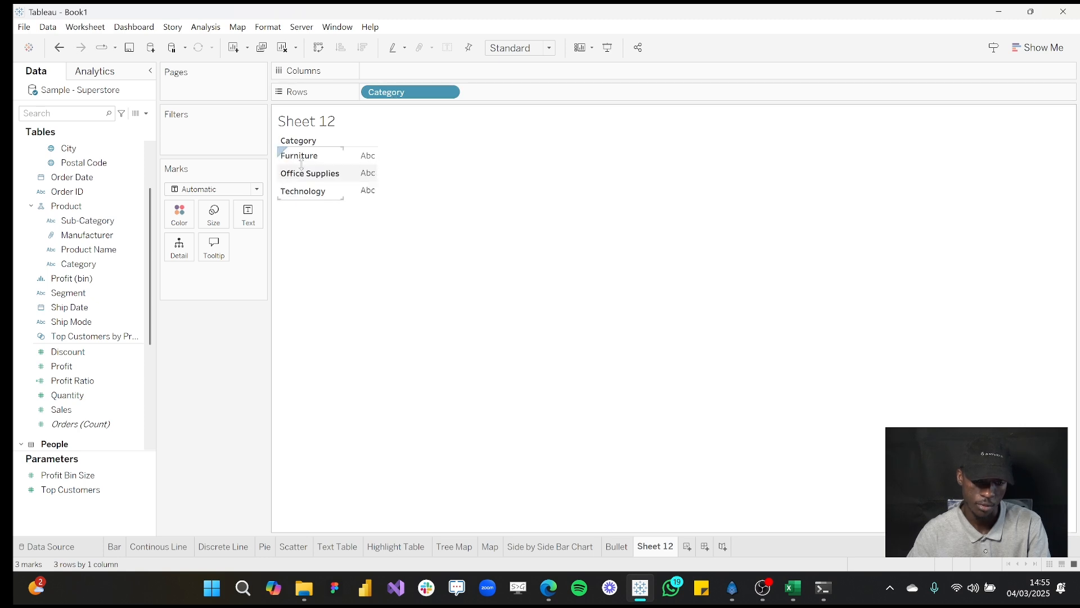
{"action": "left_click_drag", "start_coordinate": [75, 383], "coordinate": [250, 218]}
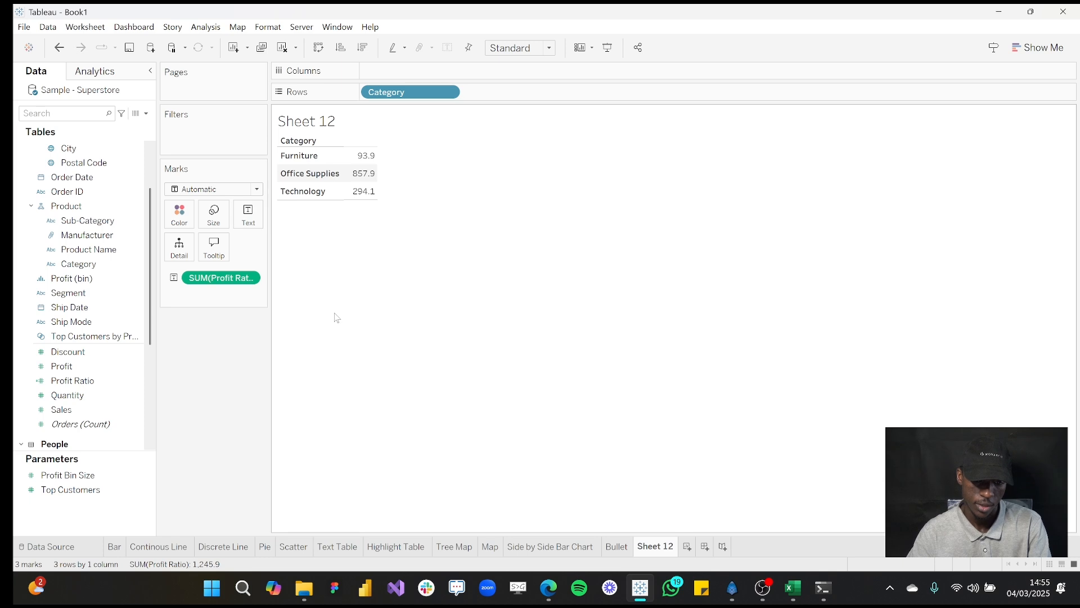
{"action": "mouse_move", "coordinate": [359, 181]}
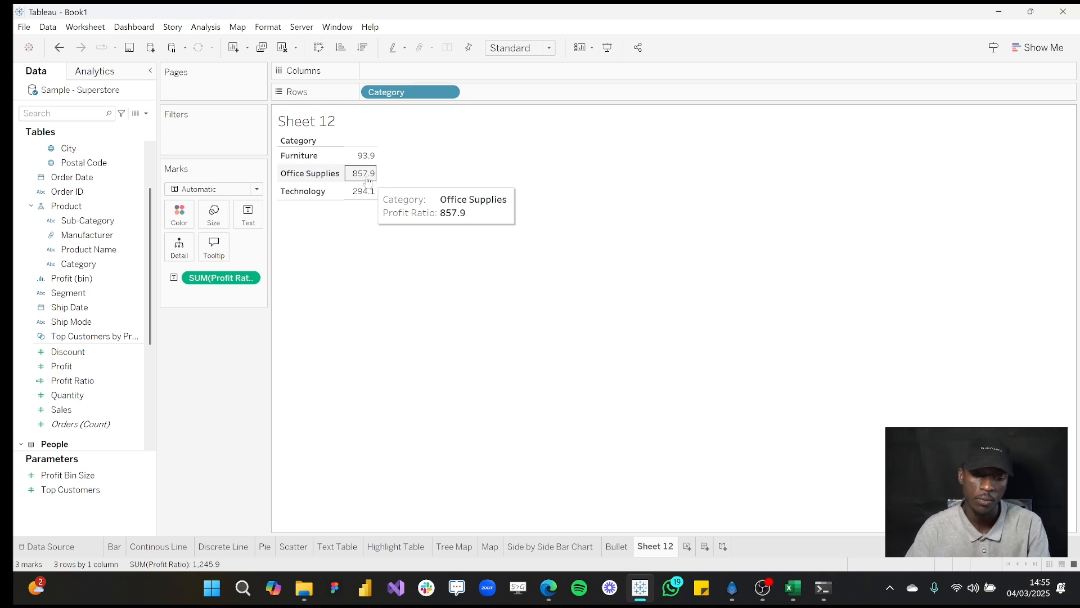
{"action": "right_click", "coordinate": [95, 381]}
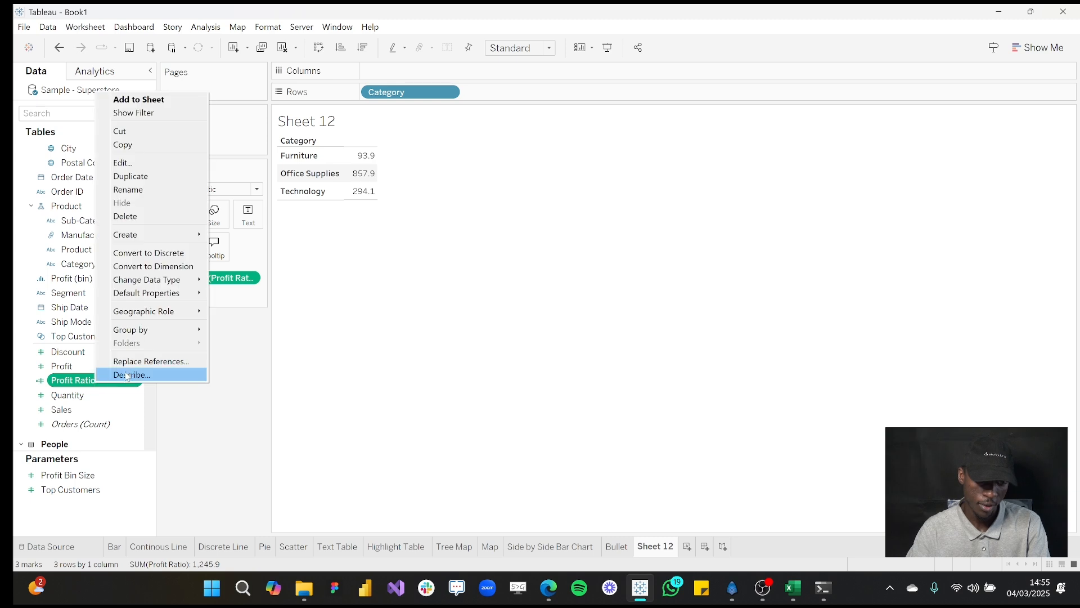
{"action": "left_click", "coordinate": [161, 161]}
{"action": "left_click_drag", "start_coordinate": [521, 198], "coordinate": [588, 202]}
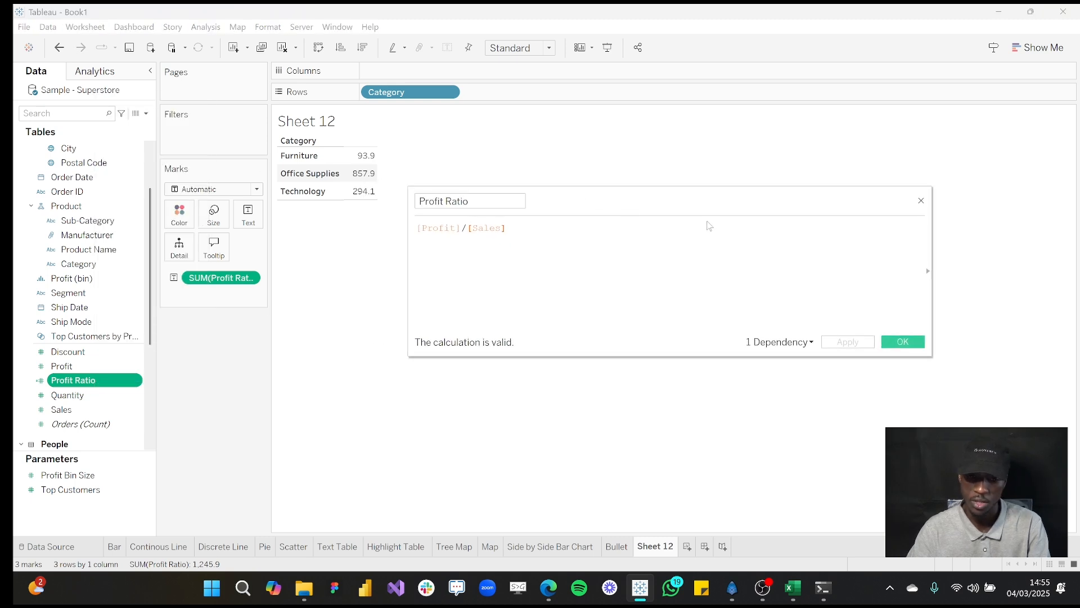
{"action": "left_click", "coordinate": [921, 201]}
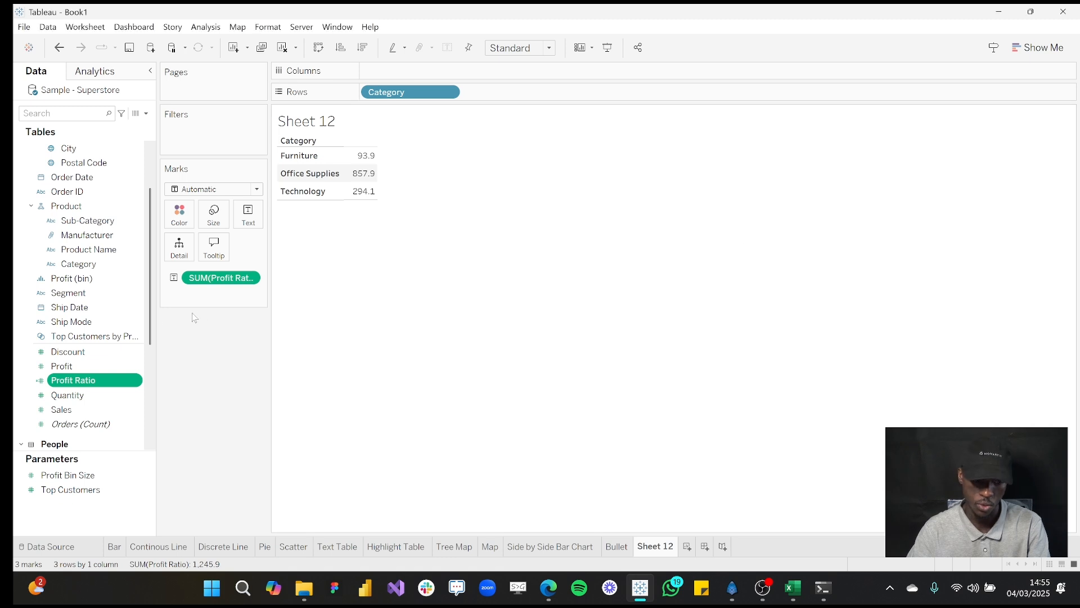
- Edit the Profit Ratio calculation, enlarge the formula text and wrap the numerator as SUM([Profit])
{"action": "right_click", "coordinate": [80, 388]}
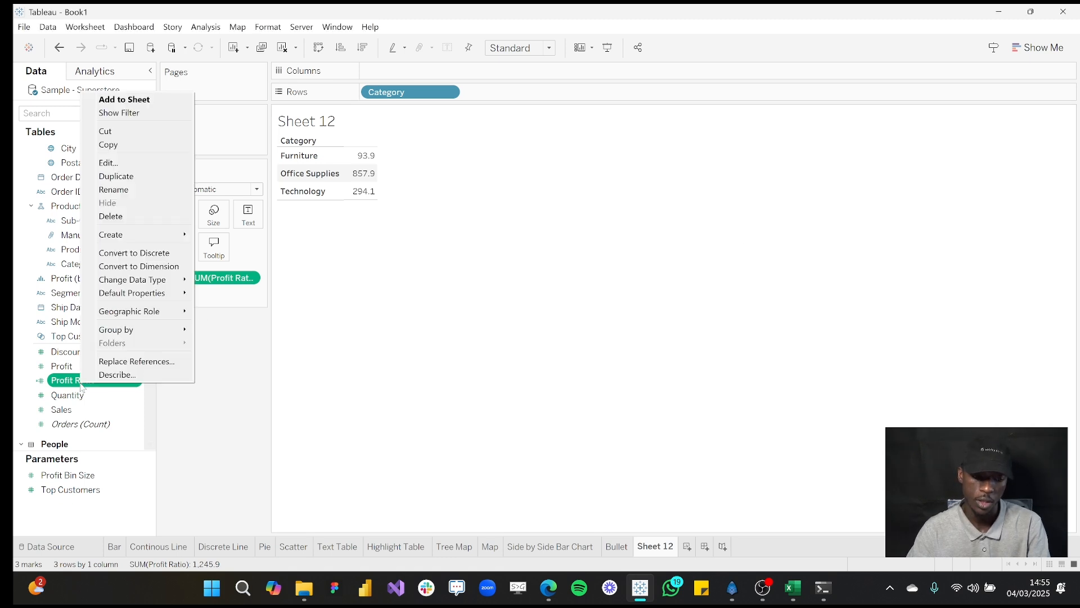
{"action": "left_click", "coordinate": [124, 162]}
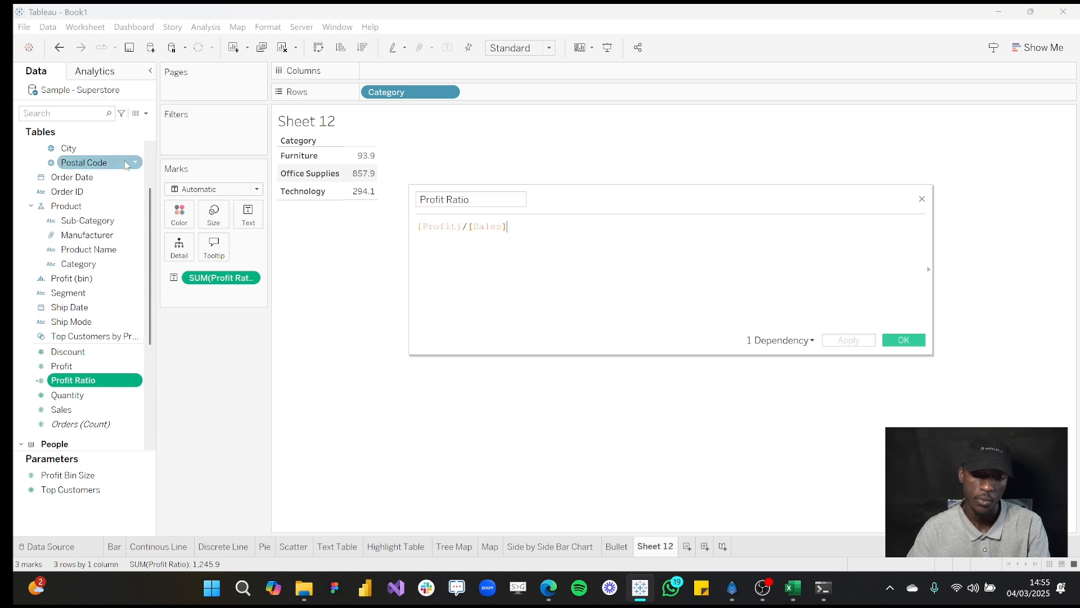
{"action": "left_click_drag", "start_coordinate": [572, 201], "coordinate": [602, 205]}
{"action": "scroll", "coordinate": [563, 242], "scroll_direction": "up", "scroll_amount": 5}
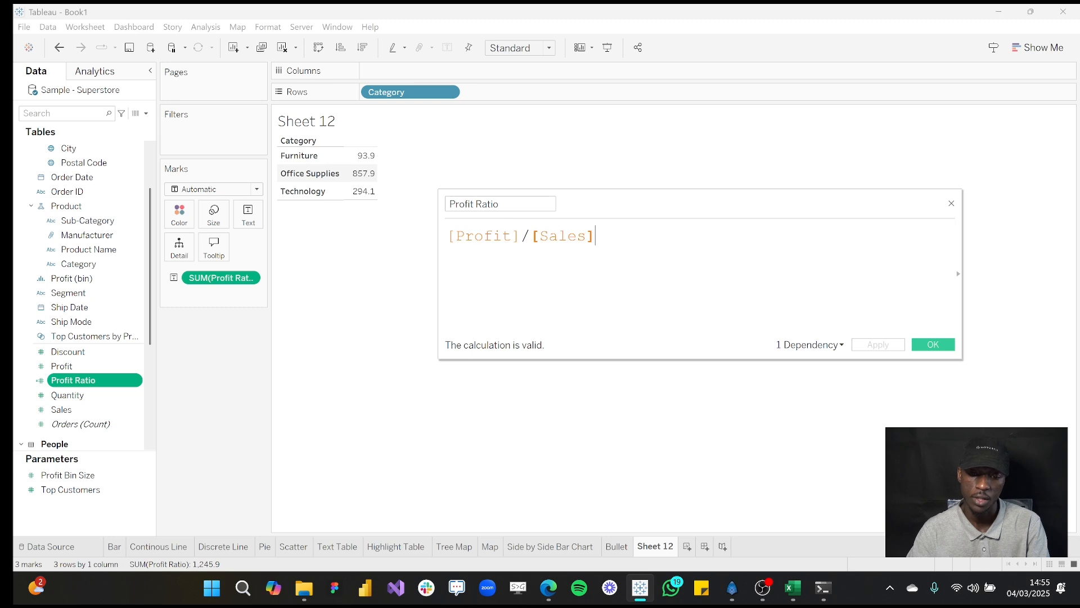
{"action": "scroll", "coordinate": [563, 242], "scroll_direction": "up", "scroll_amount": 1}
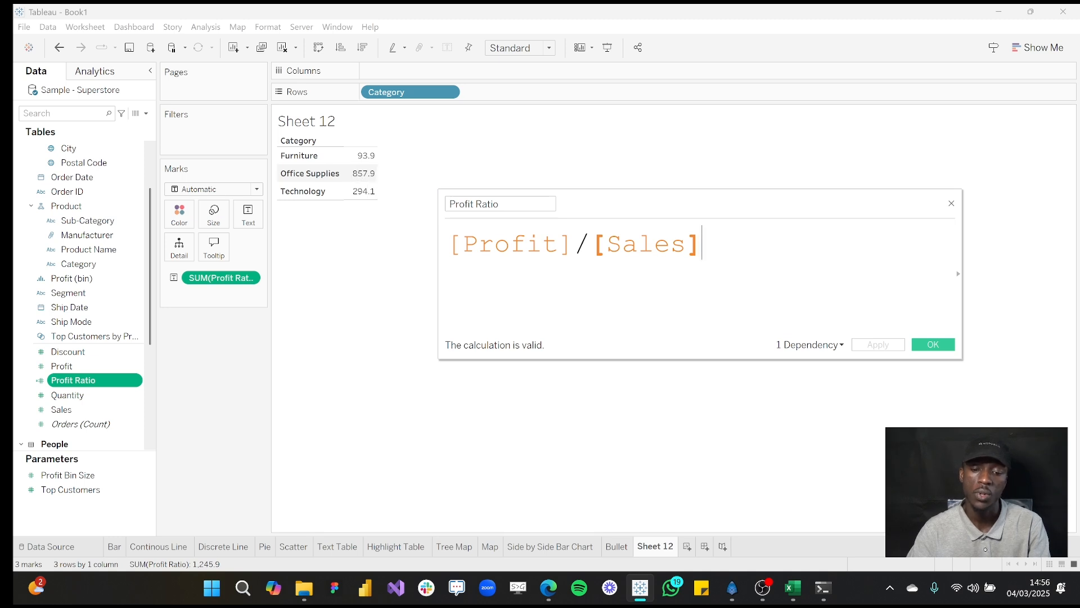
{"action": "left_click", "coordinate": [574, 244]}
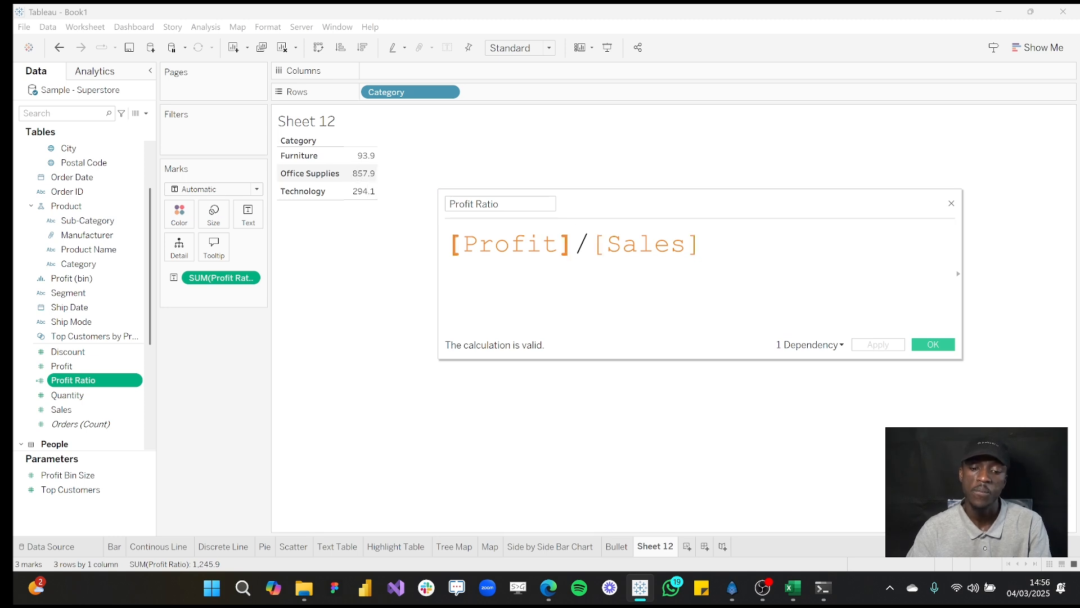
{"action": "left_click", "coordinate": [447, 244]}
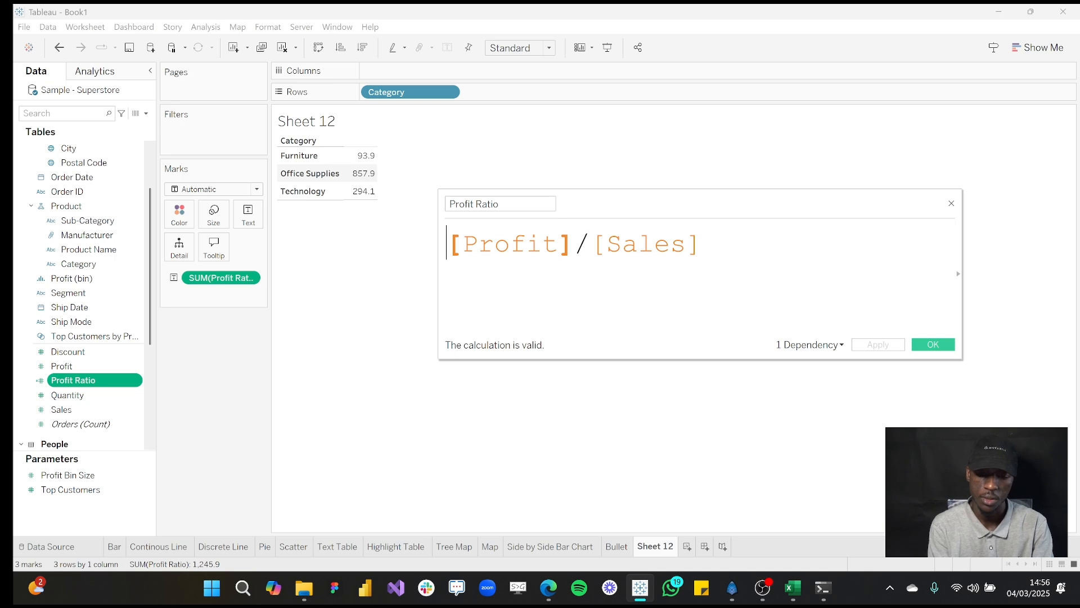
{"action": "type", "text": "sum"}
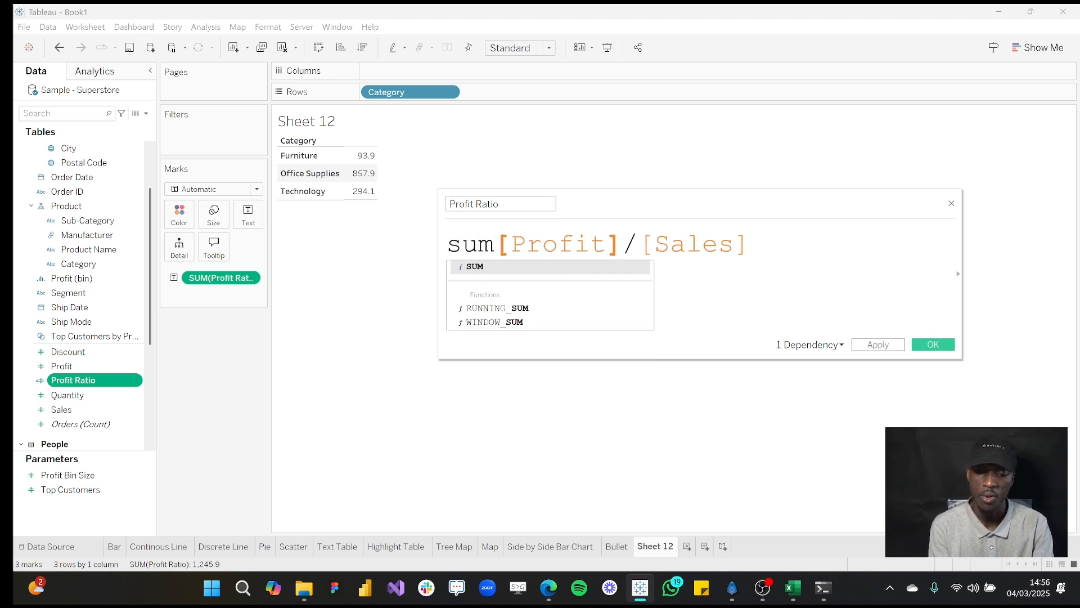
{"action": "key", "text": "Return"}
{"action": "key", "text": "Right"}
{"action": "key", "text": "Right"}
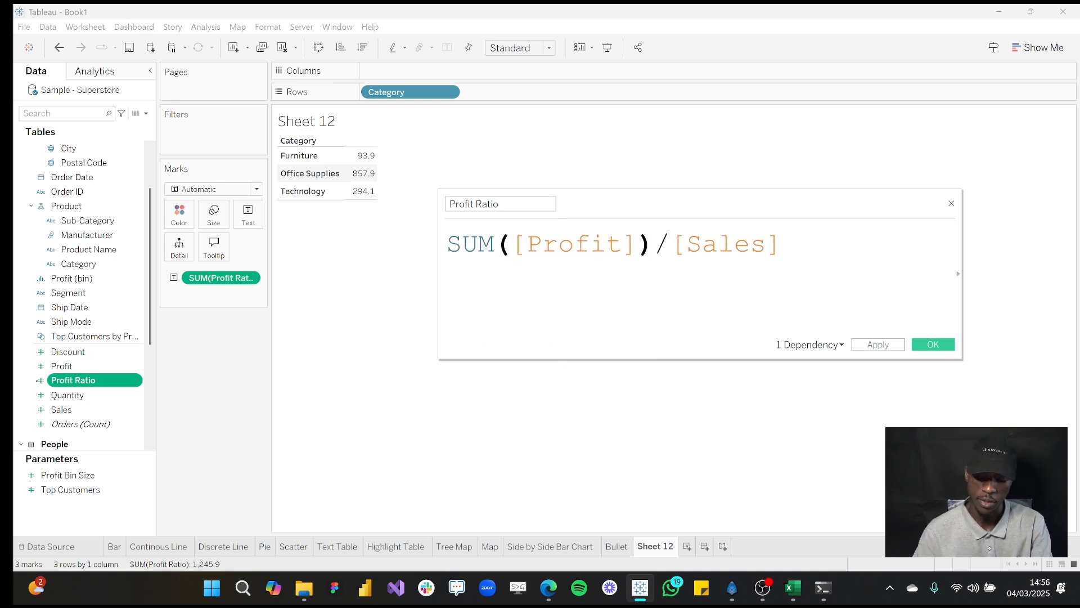
- Wrap the denominator as SUM([Sales]) so the formula reads SUM([Profit])/SUM([Sales]), and save the calculation
{"action": "type", "text": "sum"}
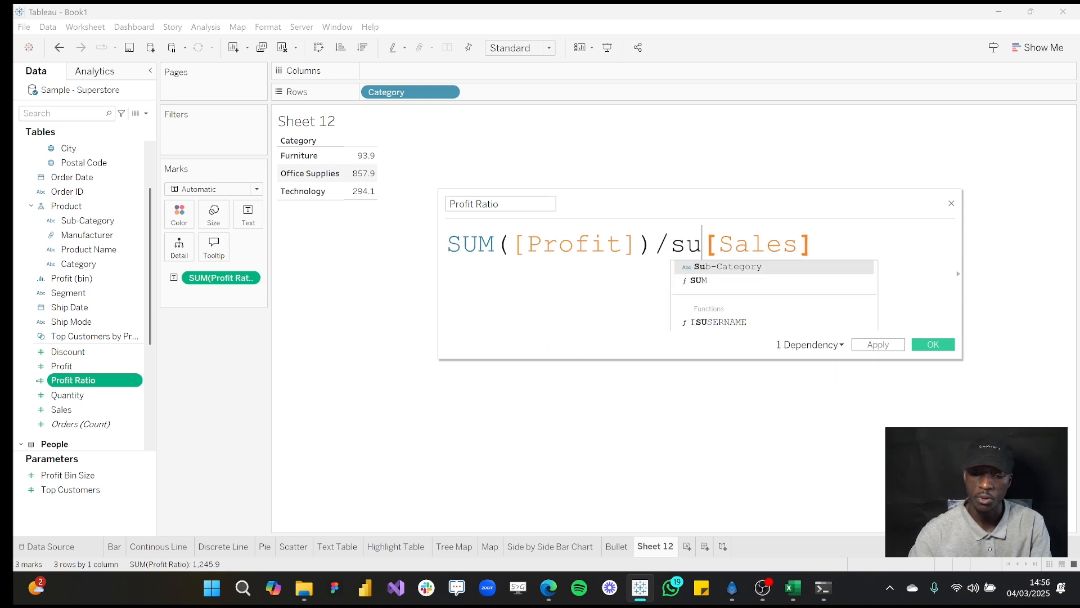
{"action": "key", "text": "Return"}
{"action": "key", "text": "Delete"}
{"action": "key", "text": "Right"}
{"action": "key", "text": "Right"}
{"action": "key", "text": "Right"}
{"action": "key", "text": "Right"}
{"action": "key", "text": "Right"}
{"action": "key", "text": "Right"}
{"action": "key", "text": "Right"}
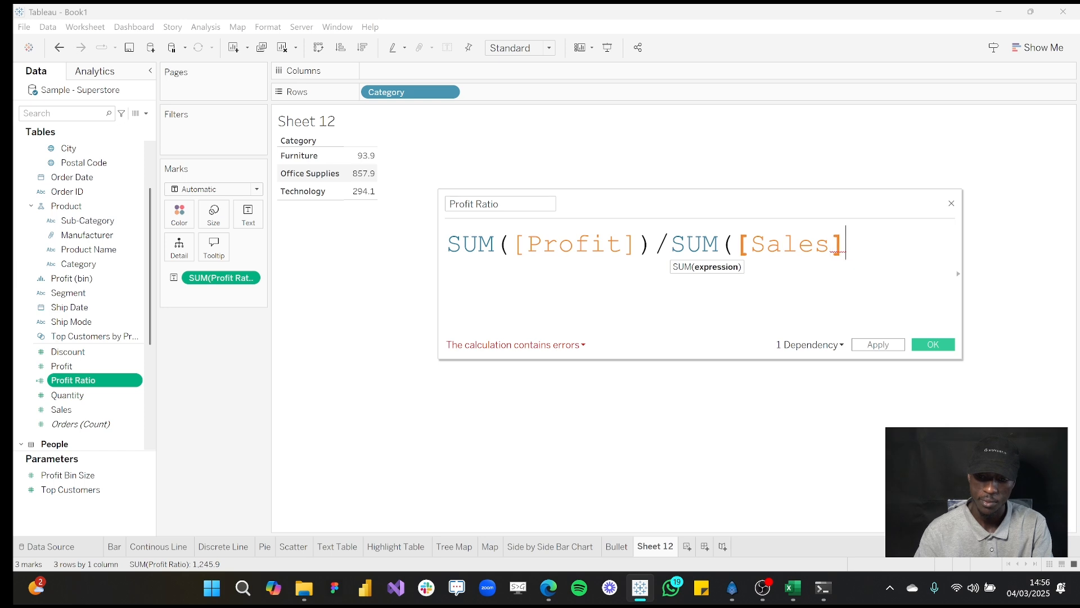
{"action": "type", "text": ")"}
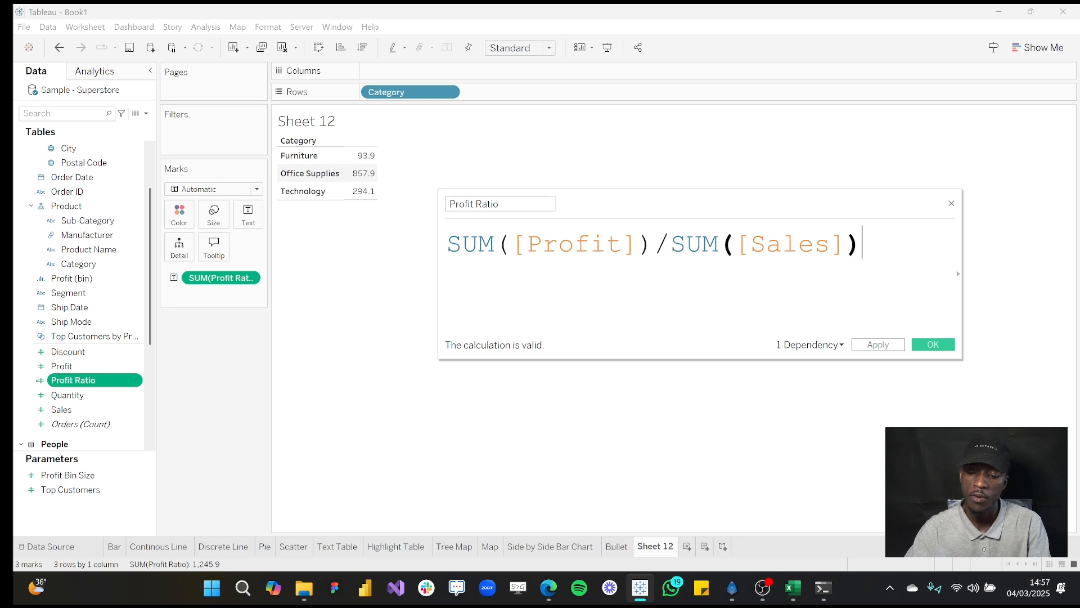
{"action": "left_click", "coordinate": [934, 345]}
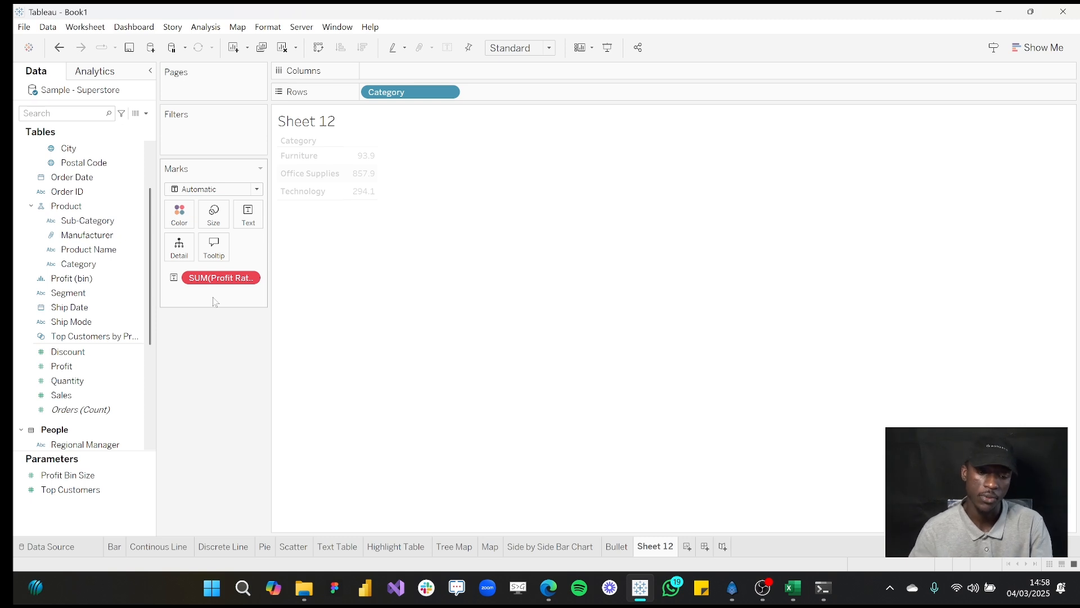
- Reopen the Profit Ratio calculation to check its formula and close it without changes
{"action": "mouse_move", "coordinate": [223, 281]}
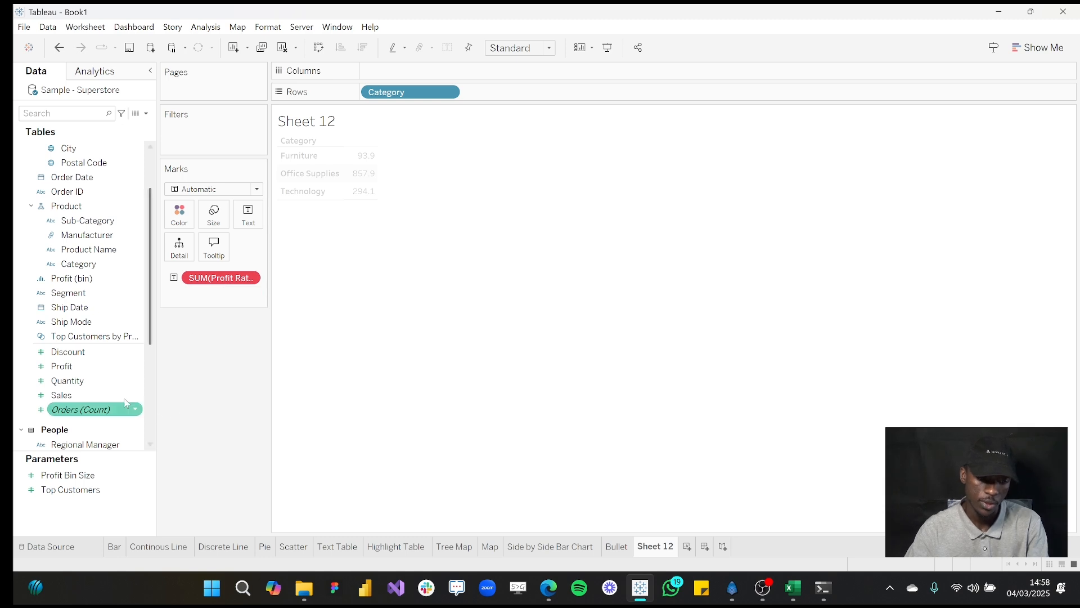
{"action": "scroll", "coordinate": [73, 332], "scroll_direction": "down", "scroll_amount": 1}
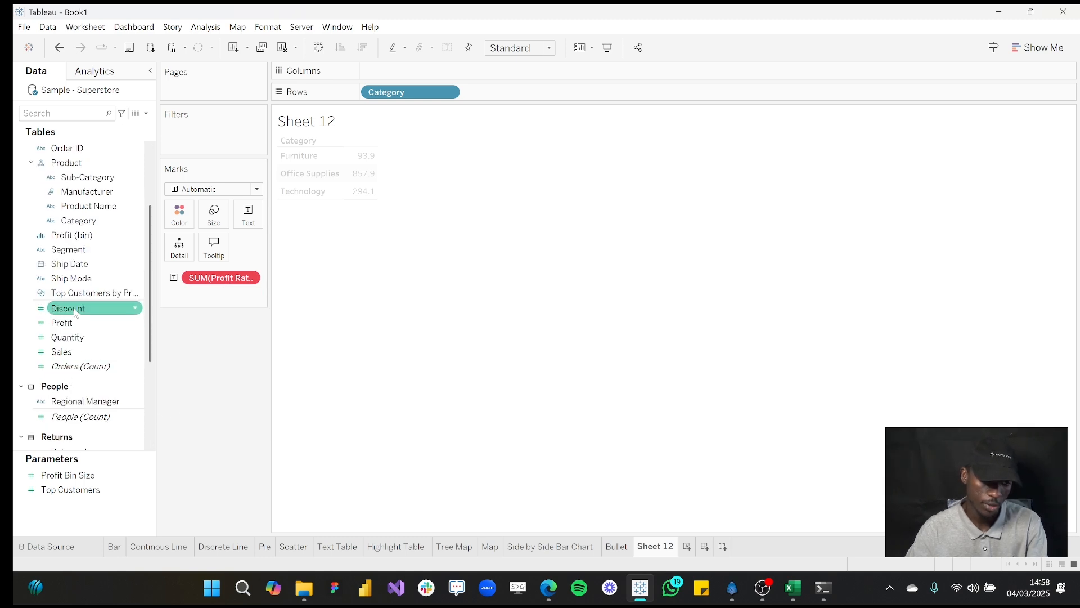
{"action": "scroll", "coordinate": [73, 315], "scroll_direction": "down", "scroll_amount": 4}
{"action": "left_click", "coordinate": [63, 393]}
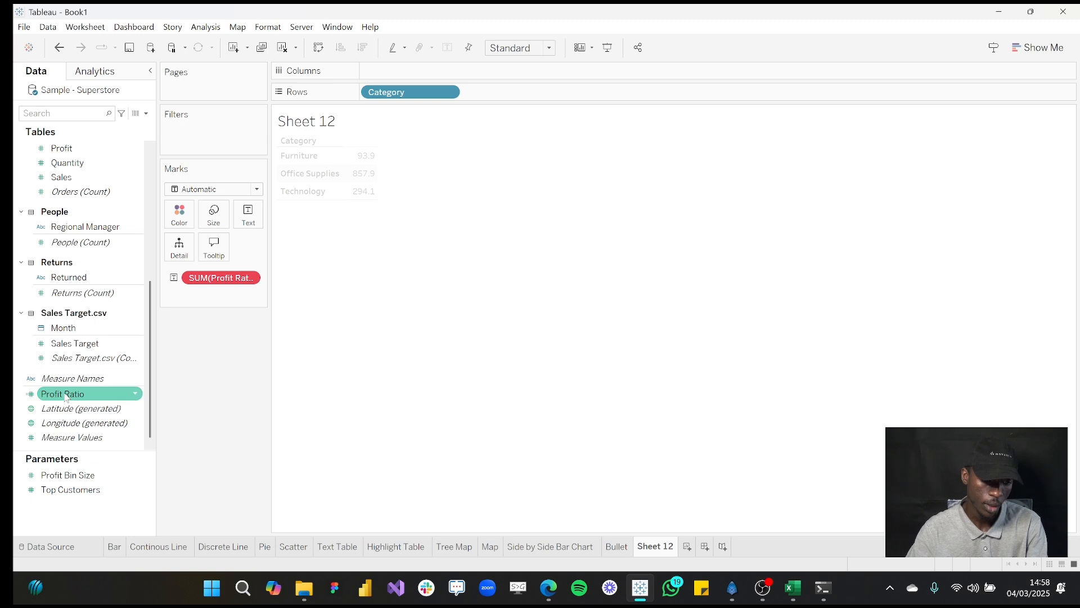
{"action": "right_click", "coordinate": [63, 394]}
{"action": "left_click", "coordinate": [92, 187]}
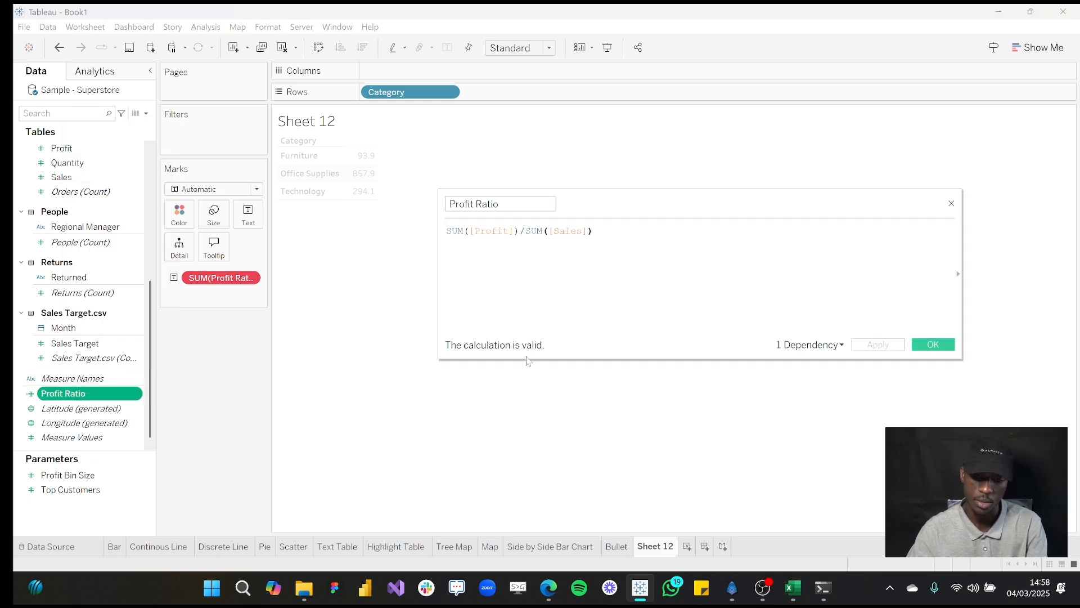
{"action": "left_click", "coordinate": [951, 203]}
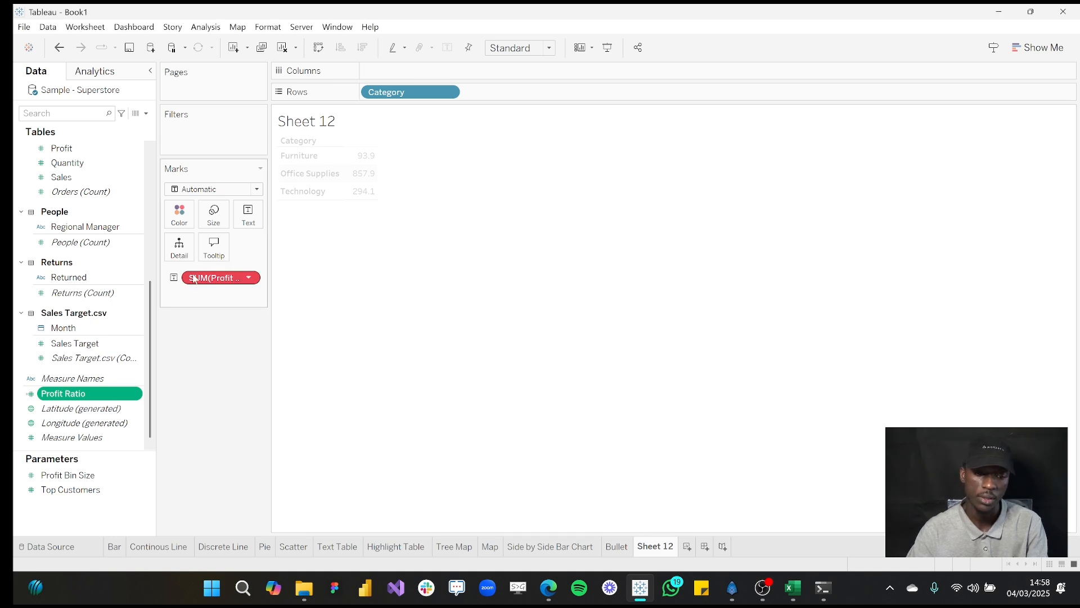
- Replace the invalid SUM(Profit Ratio) text value in the table with a fresh copy of the Profit Ratio field
{"action": "right_click", "coordinate": [220, 280]}
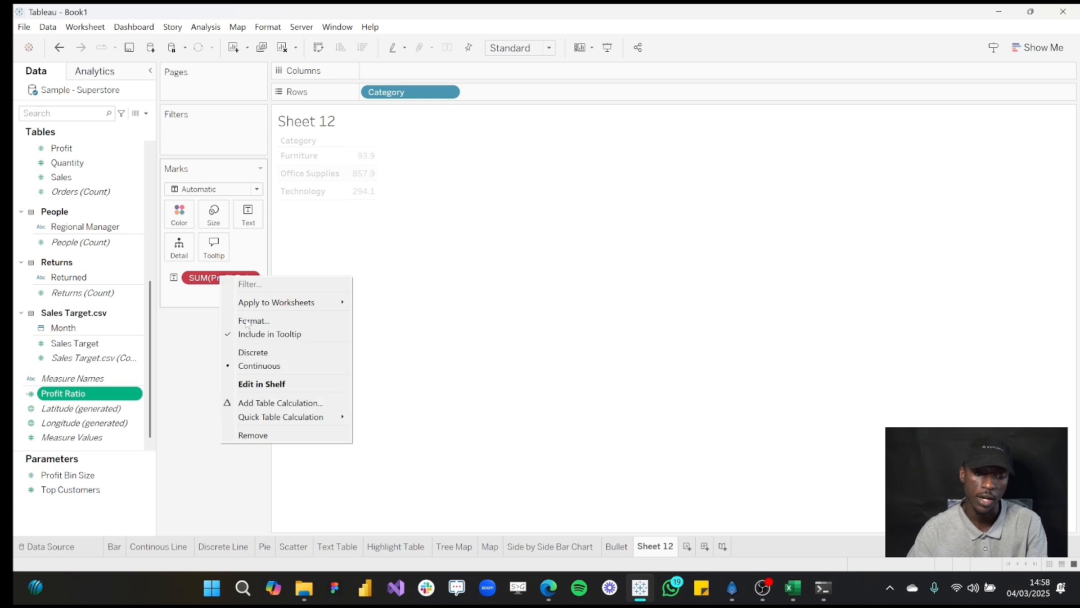
{"action": "left_click", "coordinate": [248, 436]}
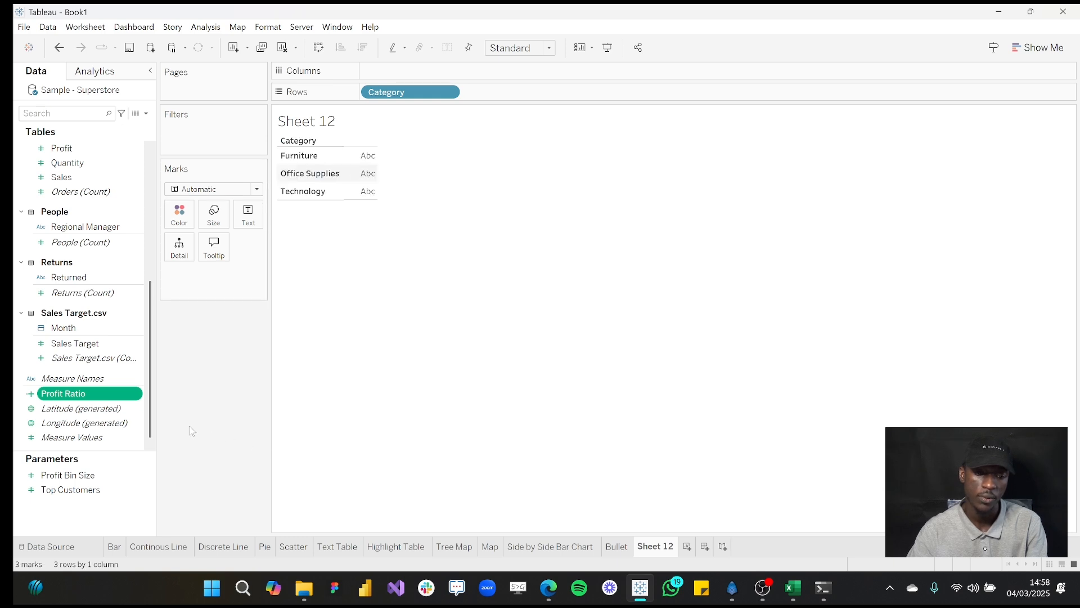
{"action": "left_click_drag", "start_coordinate": [56, 393], "coordinate": [239, 214]}
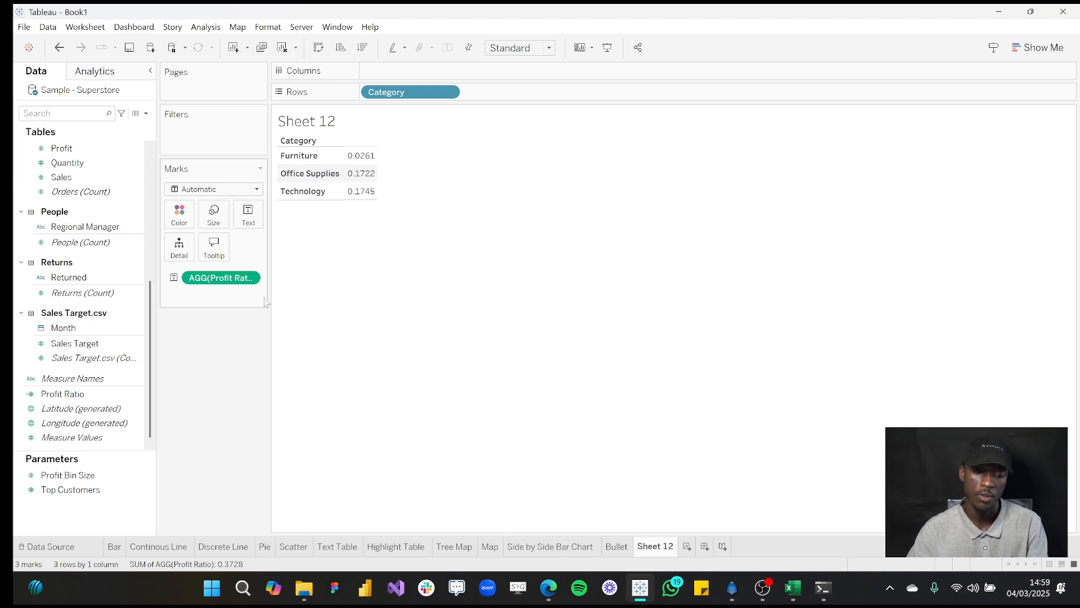
- Format the Profit Ratio values in the pane as percentages with 1 decimal place and close the formatting settings
{"action": "right_click", "coordinate": [218, 278]}
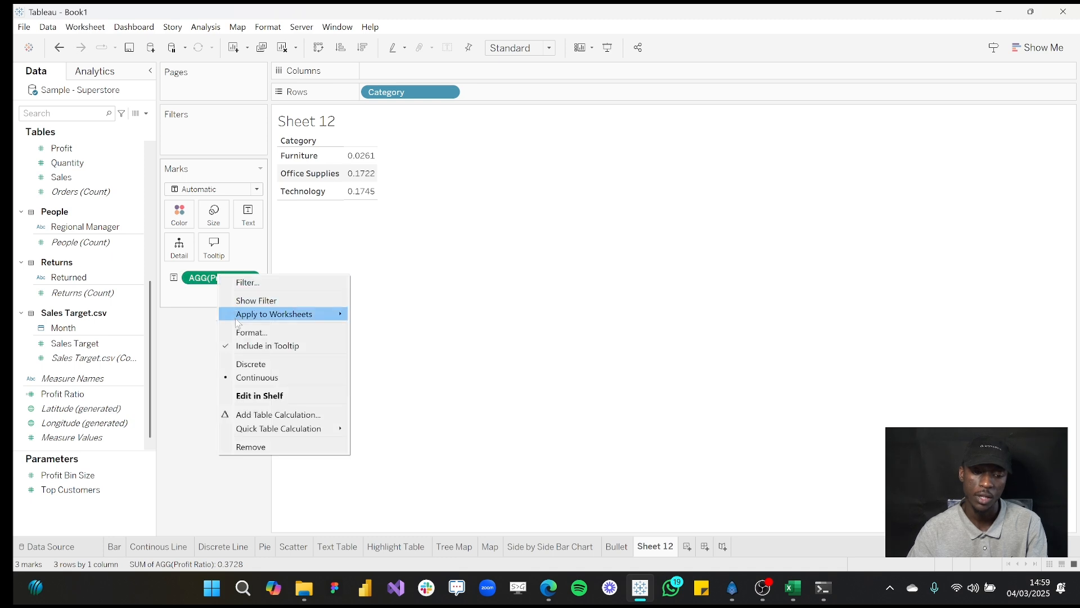
{"action": "left_click", "coordinate": [250, 332]}
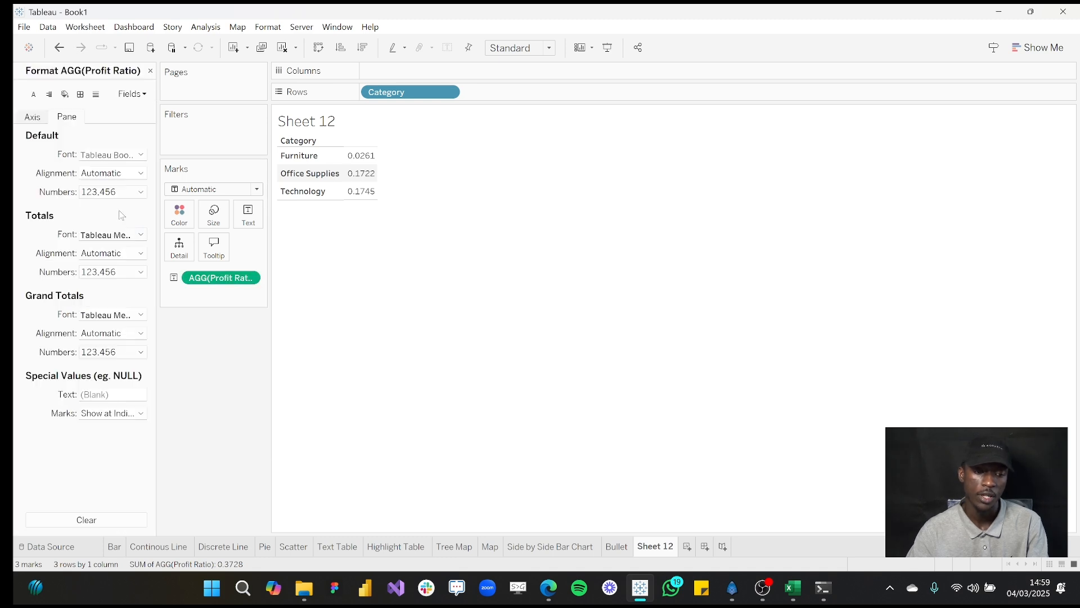
{"action": "left_click", "coordinate": [116, 194]}
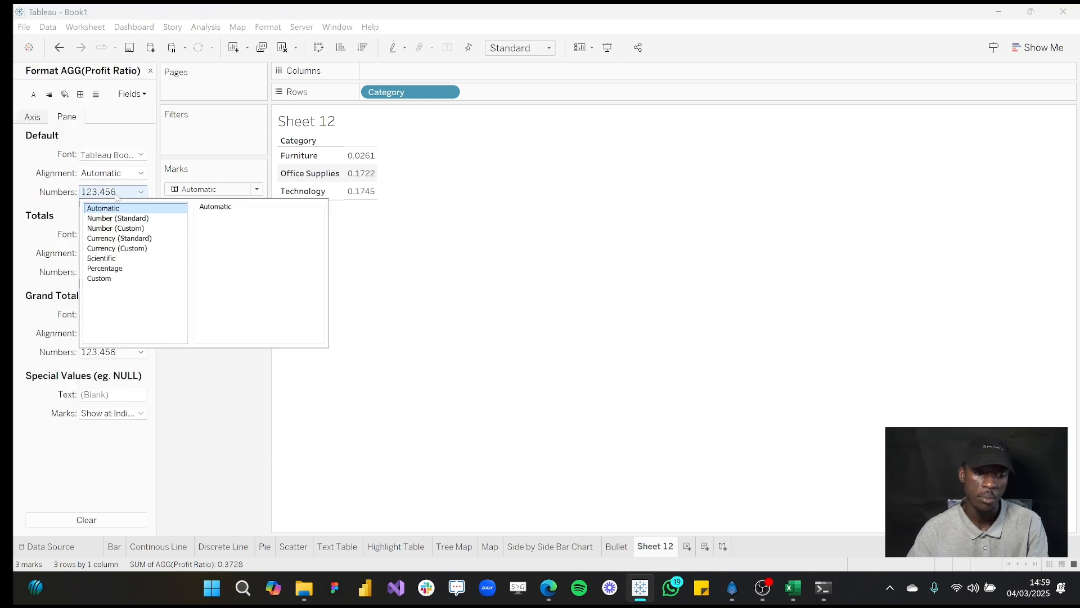
{"action": "left_click", "coordinate": [126, 268]}
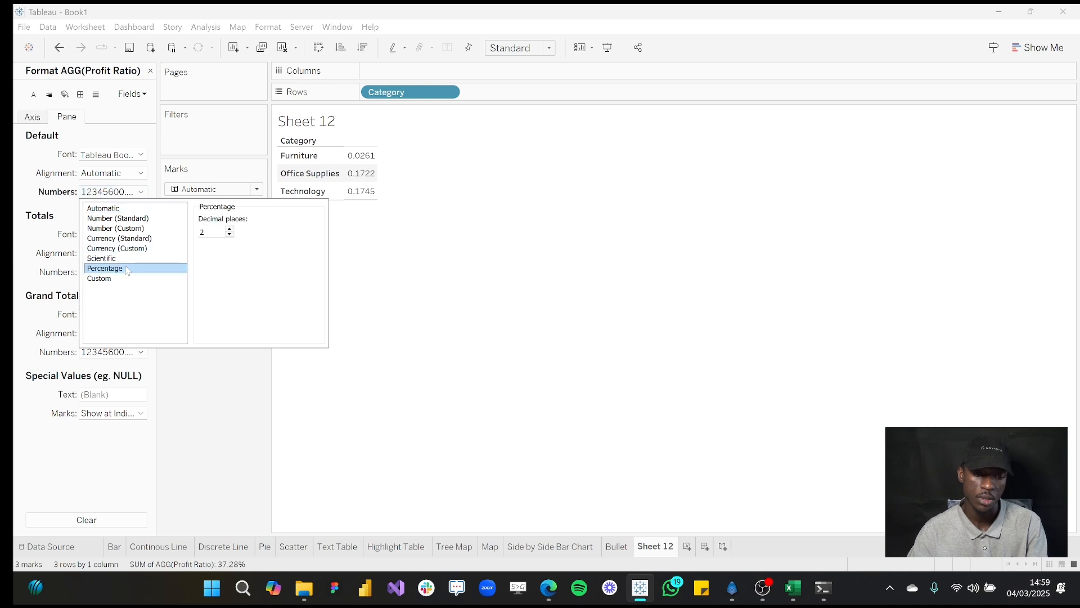
{"action": "left_click", "coordinate": [230, 234]}
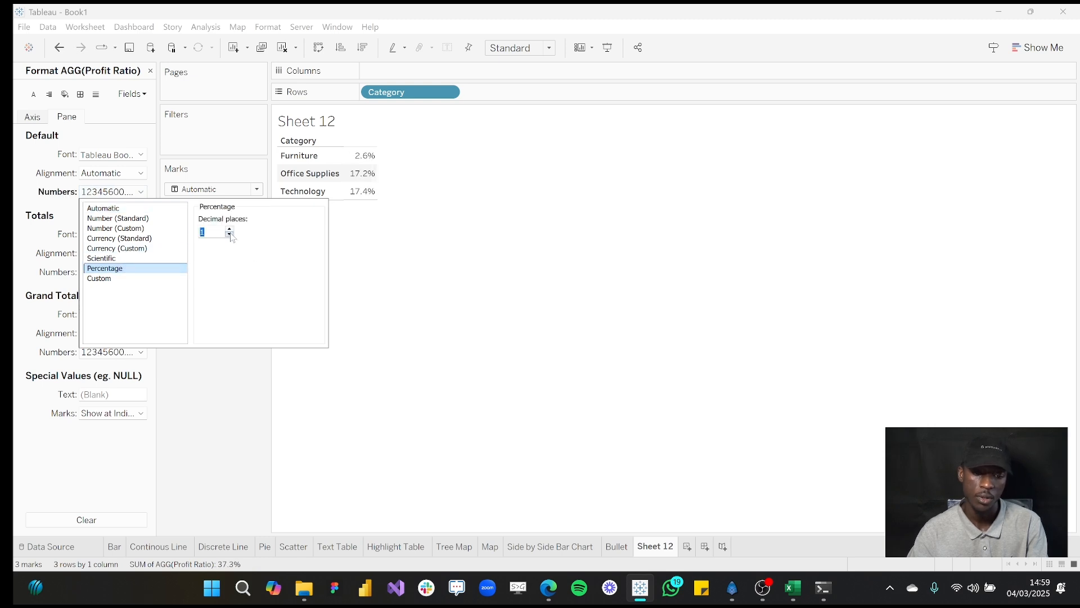
{"action": "left_click", "coordinate": [227, 417]}
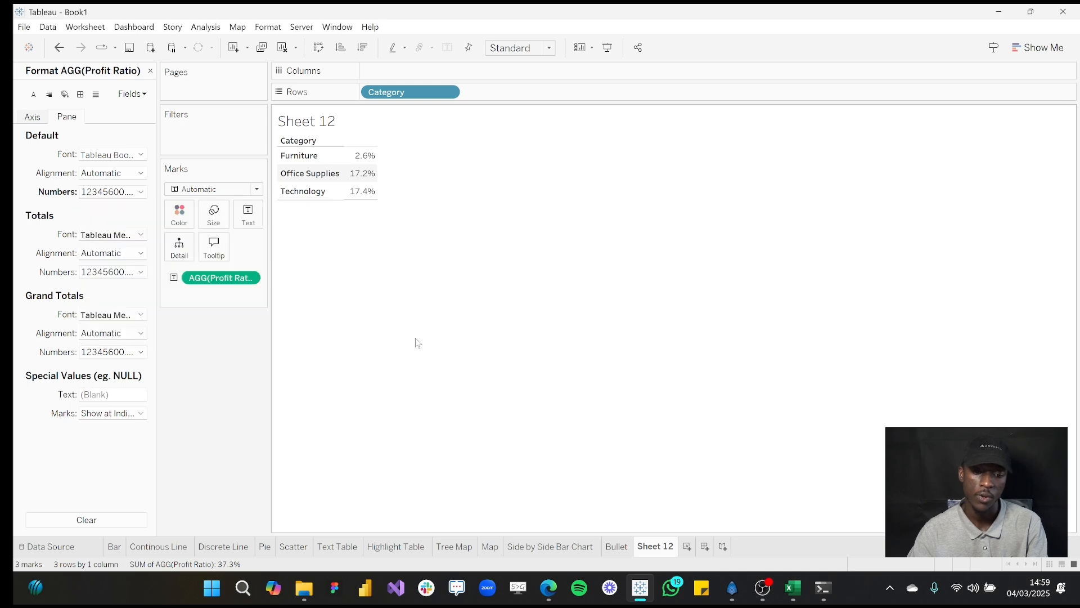
{"action": "mouse_move", "coordinate": [365, 201]}
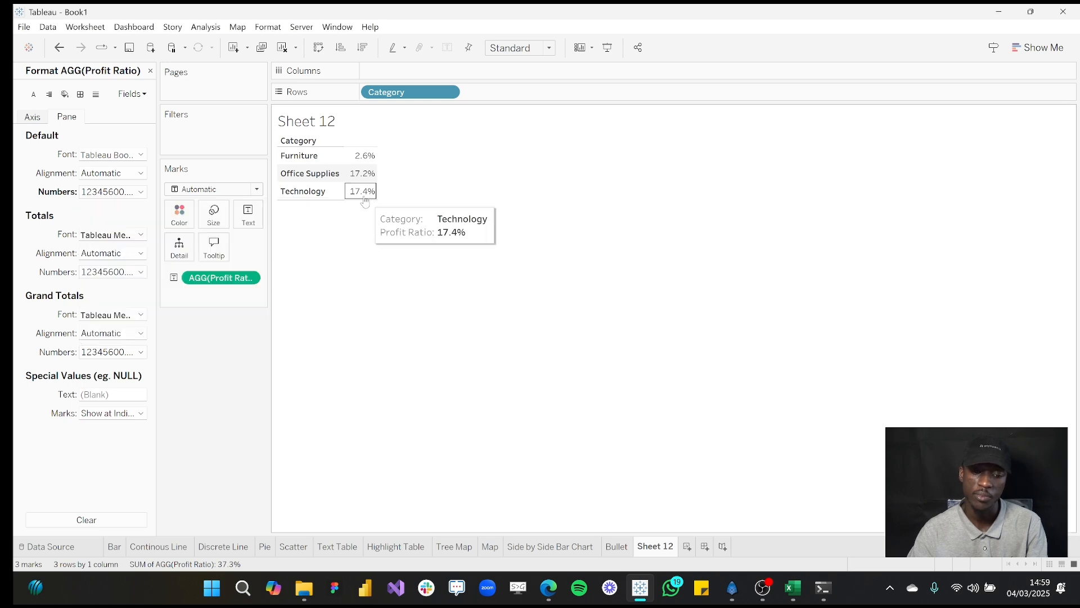
{"action": "mouse_move", "coordinate": [358, 178]}
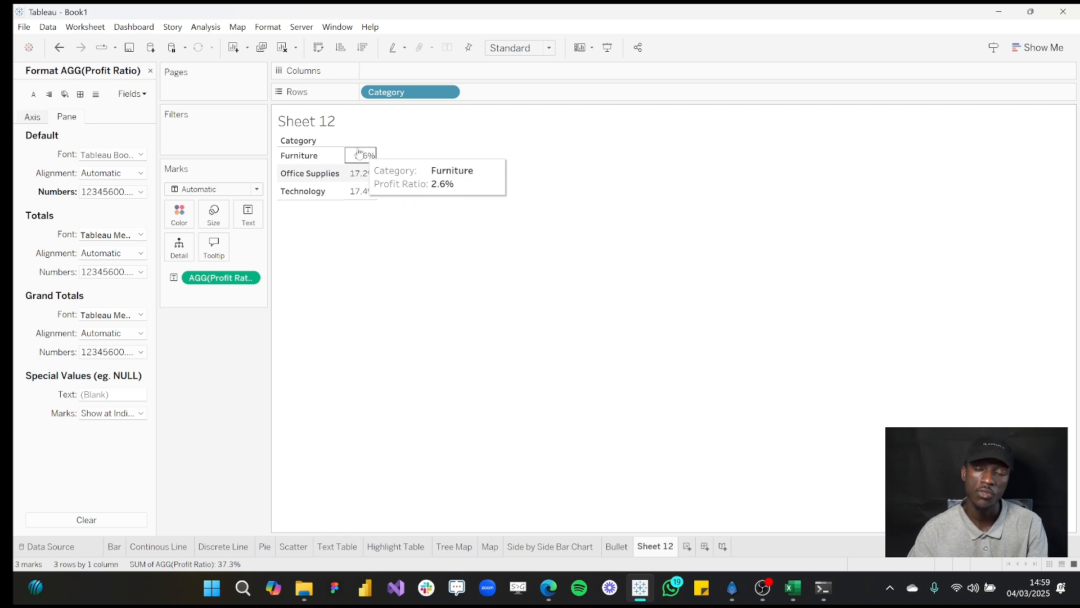
{"action": "left_click", "coordinate": [150, 70]}
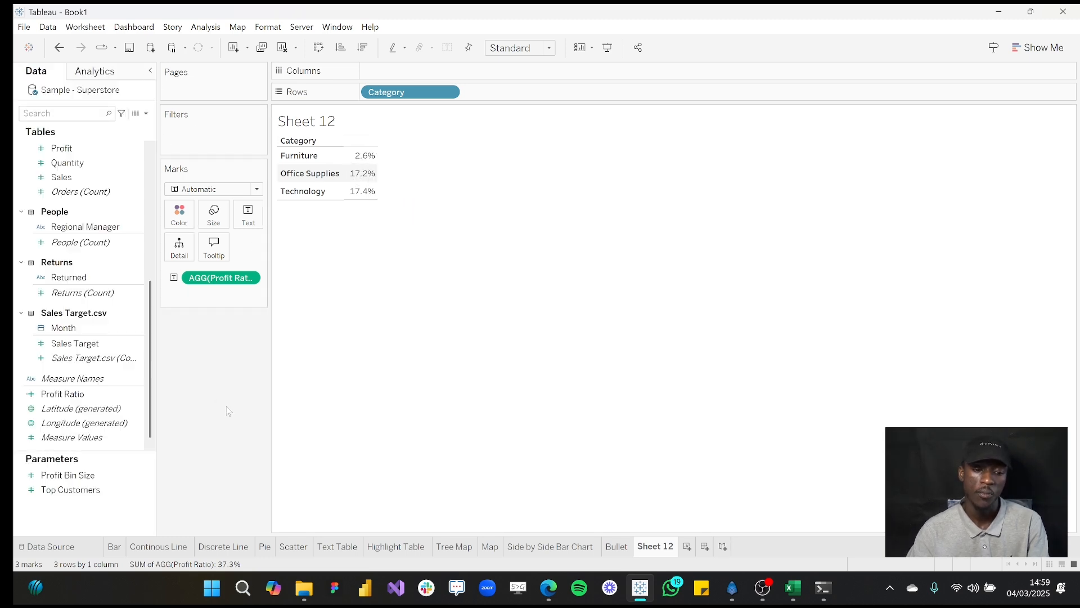